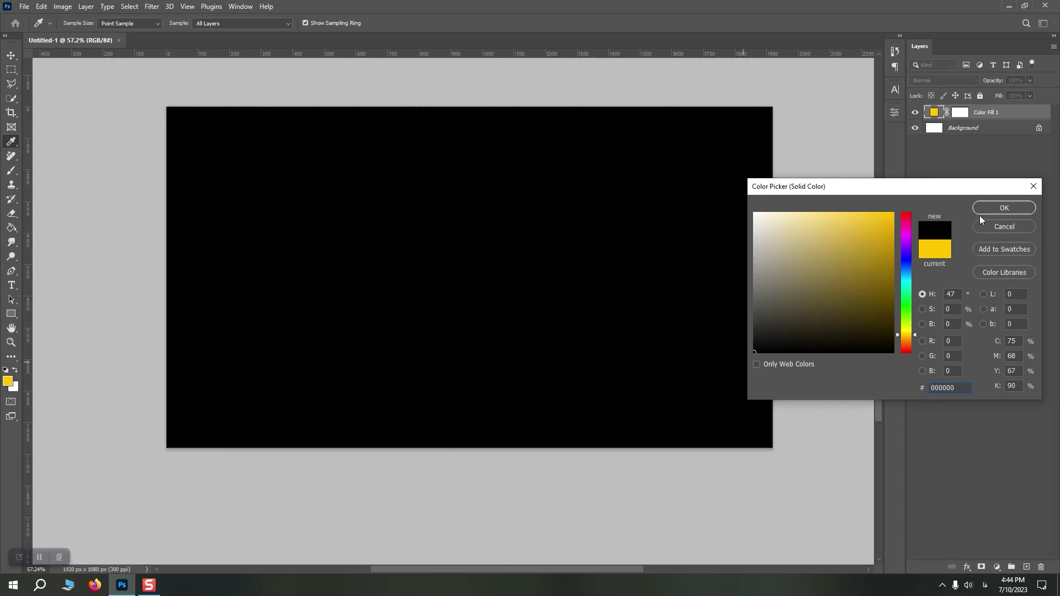
- Add the white text "استروک جذاب" to the black canvas and shift it toward the middle
key(t)
click(557, 244)
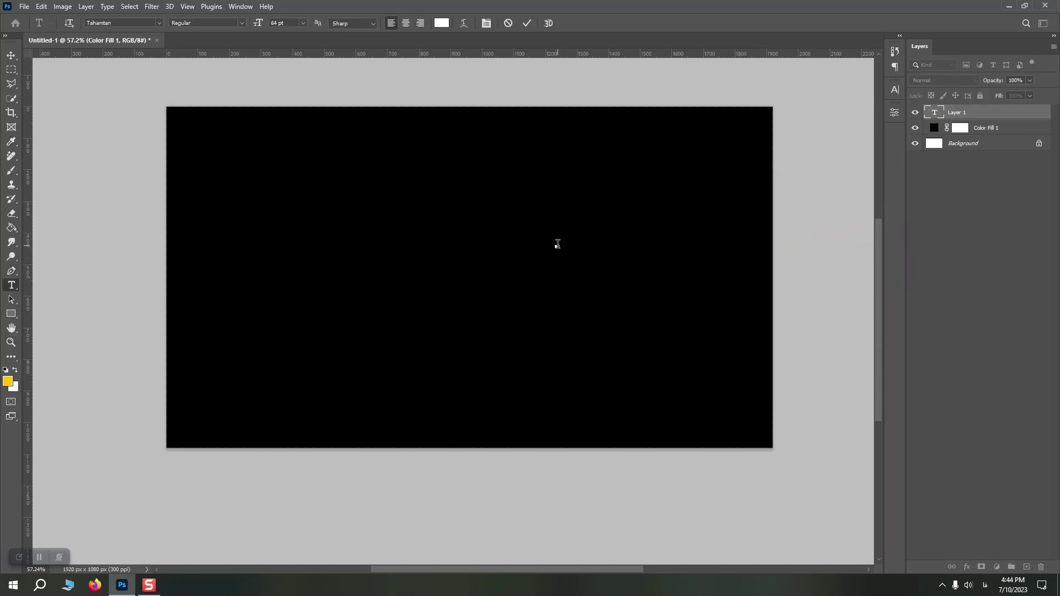
text(استروک جذاب)
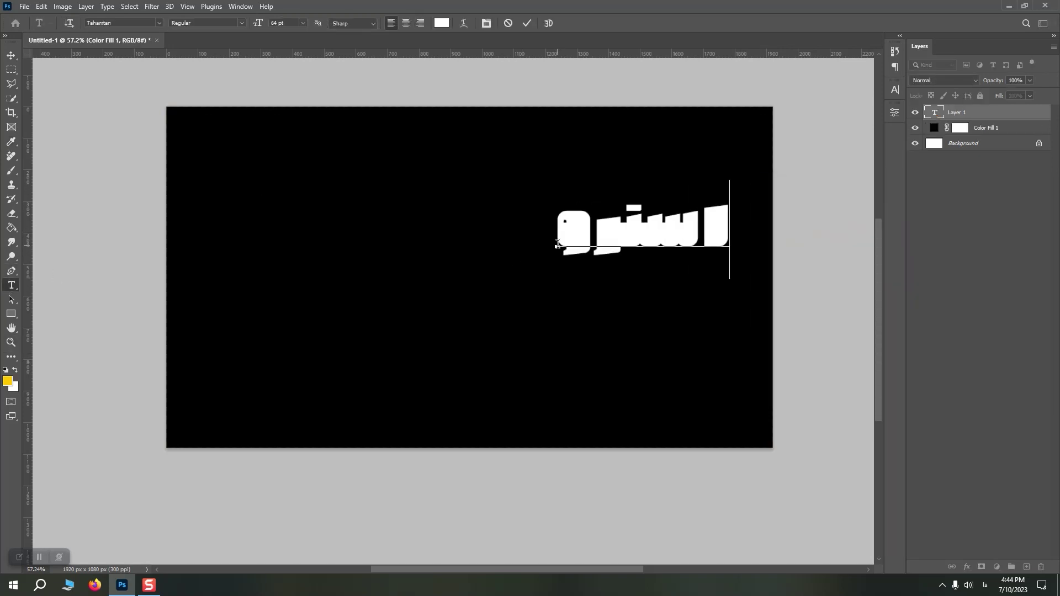
drag(598, 322, 340, 341)
- Right-align the whole text and move it to the horizontal middle of the canvas
key(ctrl+a)
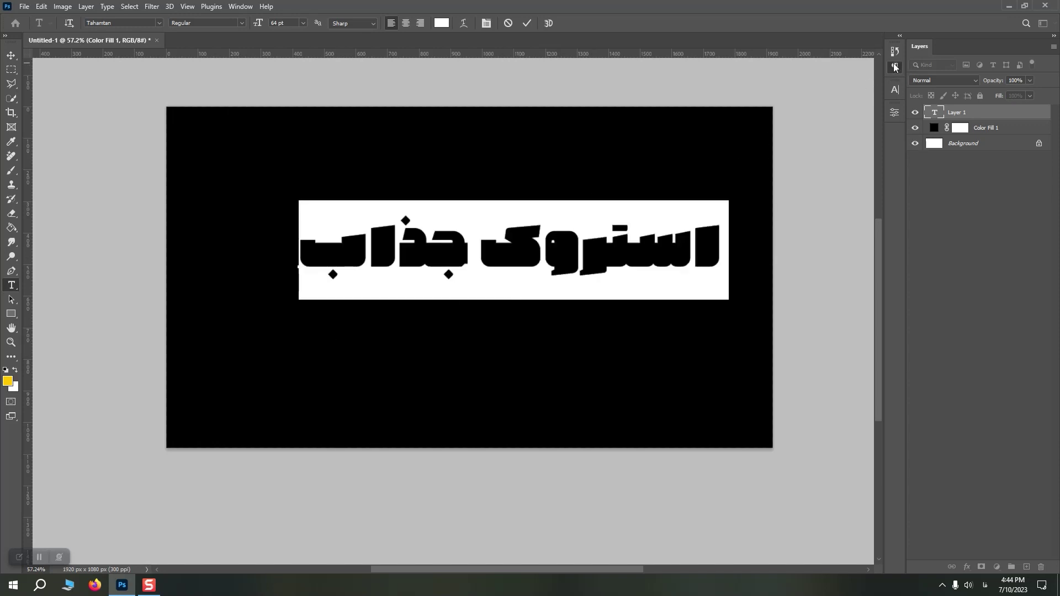
click(894, 67)
key(ctrl+shift+r)
click(12, 55)
drag(193, 260, 621, 274)
click(863, 47)
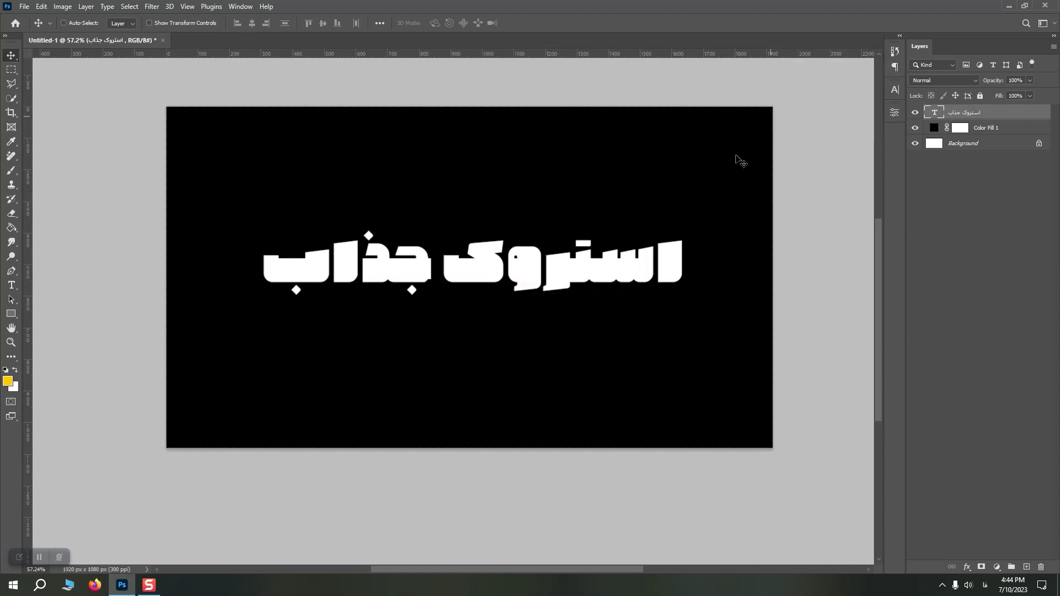
- Enlarge the text to about 81.7 pt and append an exclamation mark at its end
key(ctrl+t)
drag(690, 314, 746, 300)
key(Return)
key(t)
click(209, 259)
text(!)
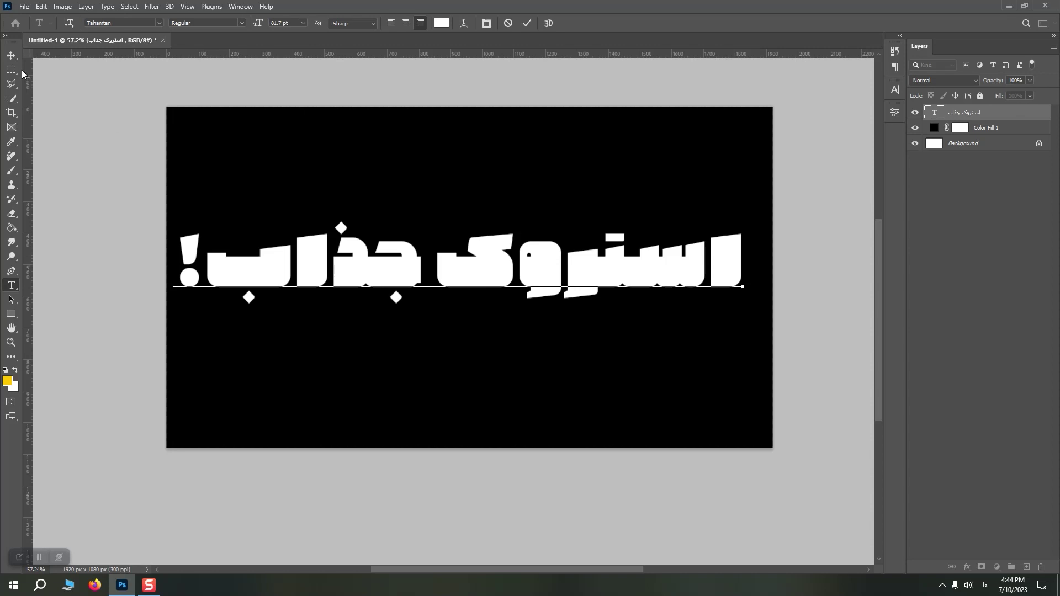
key(ctrl+Return)
- Scale the text down to about 74.18 pt and centre it on the canvas
key(ctrl+t)
drag(745, 326, 720, 315)
key(Return)
key(v)
drag(657, 296, 650, 274)
drag(709, 244, 719, 241)
drag(719, 240, 637, 261)
- Add a black 35 px outside stroke to the text layer
double_click(982, 112)
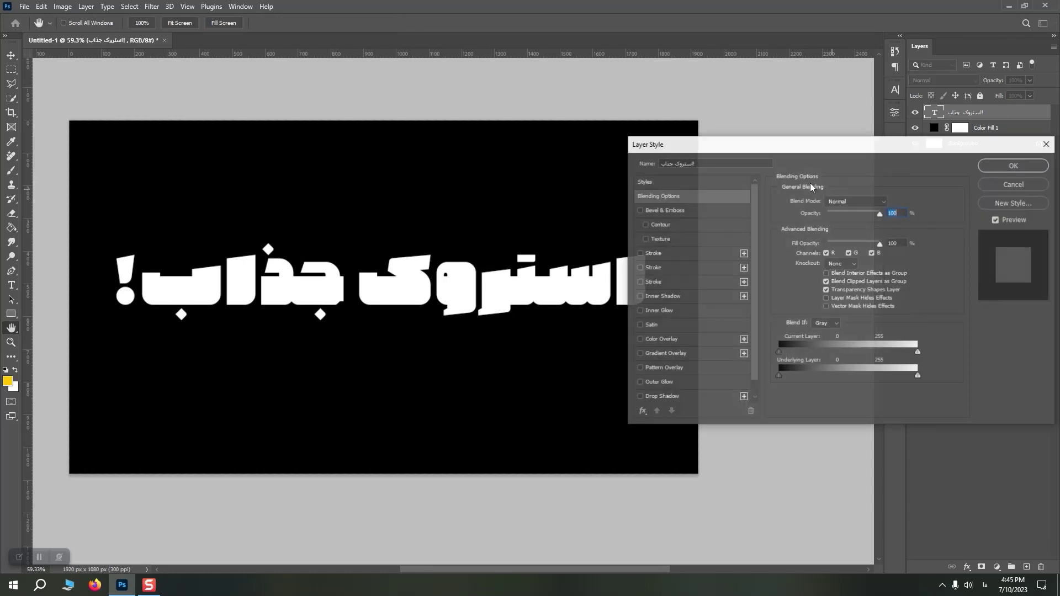
drag(717, 145, 765, 162)
click(701, 270)
click(852, 298)
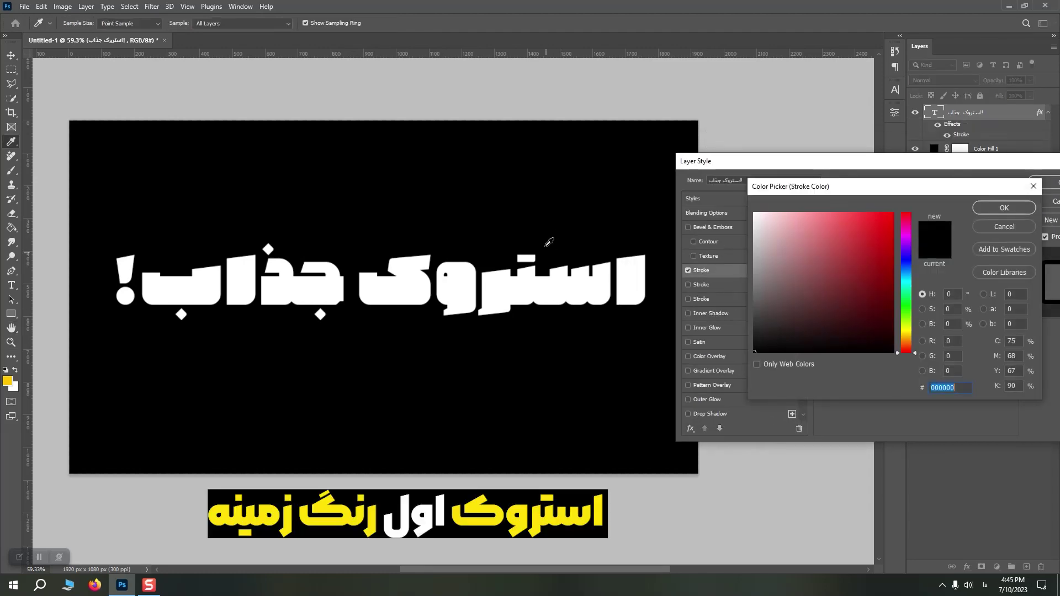
click(989, 229)
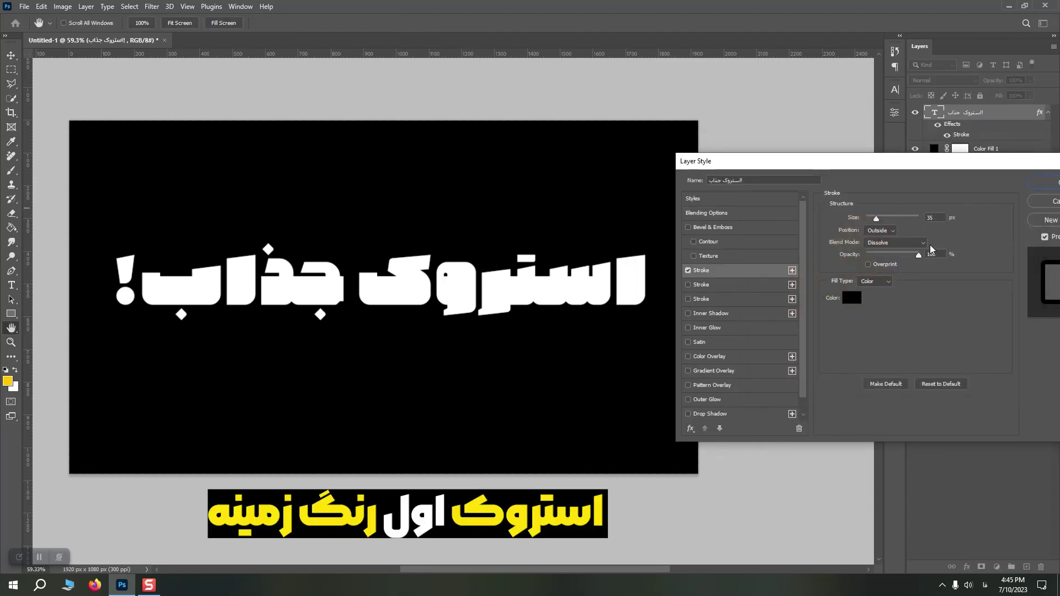
- Add a second, white outside stroke, then reduce the black and white stroke sizes to leave a thin white outline around the text
click(734, 286)
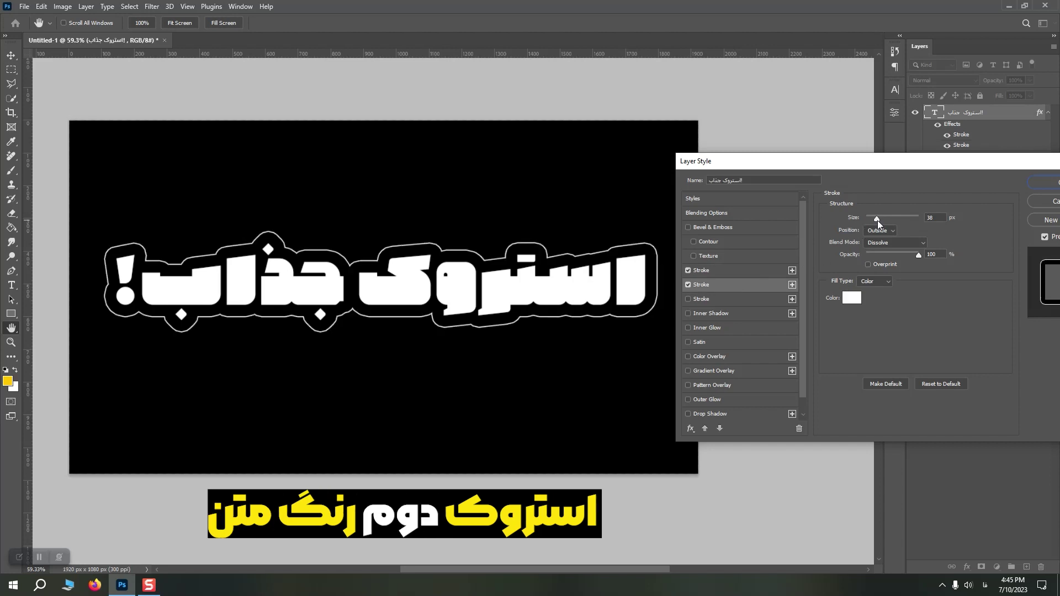
click(740, 272)
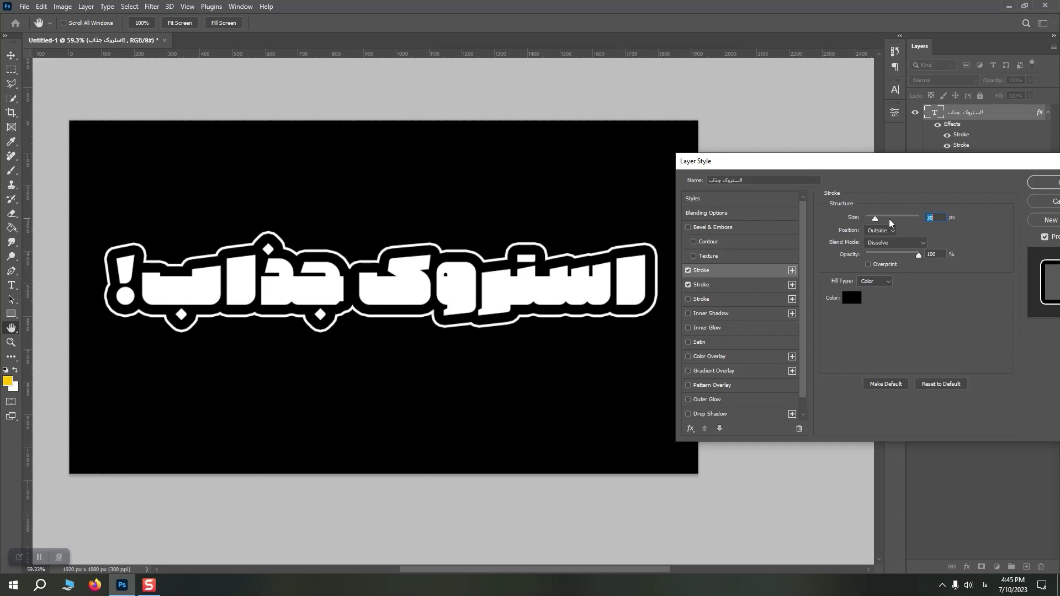
click(772, 282)
drag(873, 220, 874, 219)
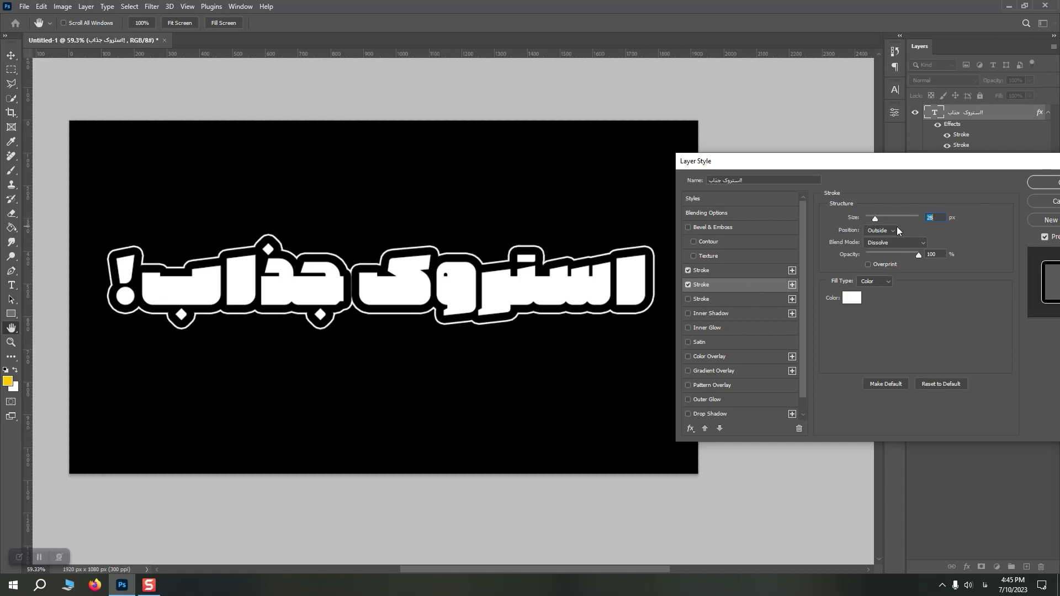
click(1043, 182)
- Insert "ء" characters between letters in both words to adjust their spacing, and recentre the text
key(z)
click(485, 286)
drag(485, 286, 461, 261)
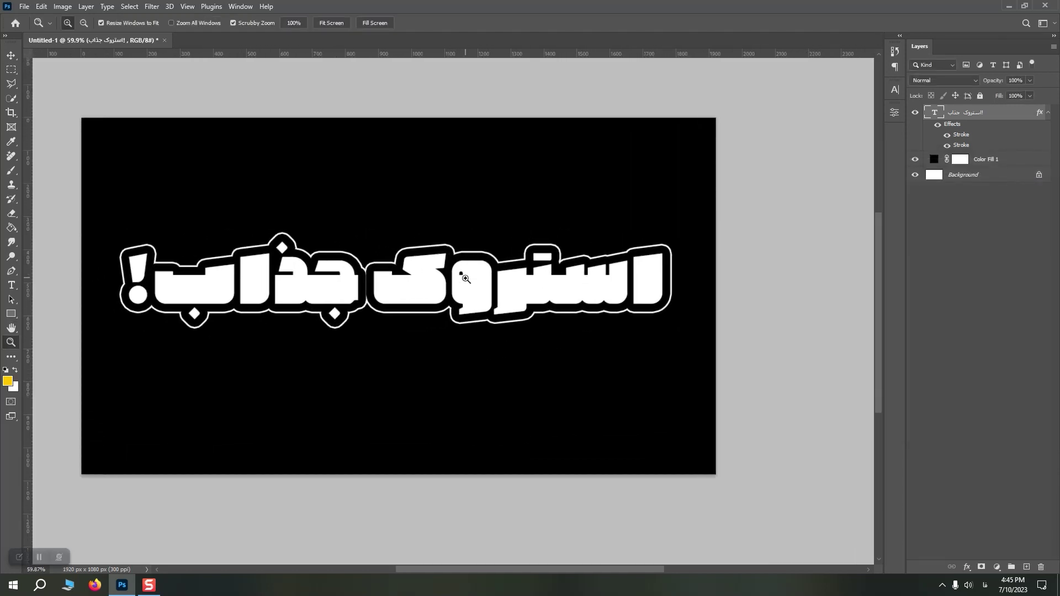
key(t)
click(466, 279)
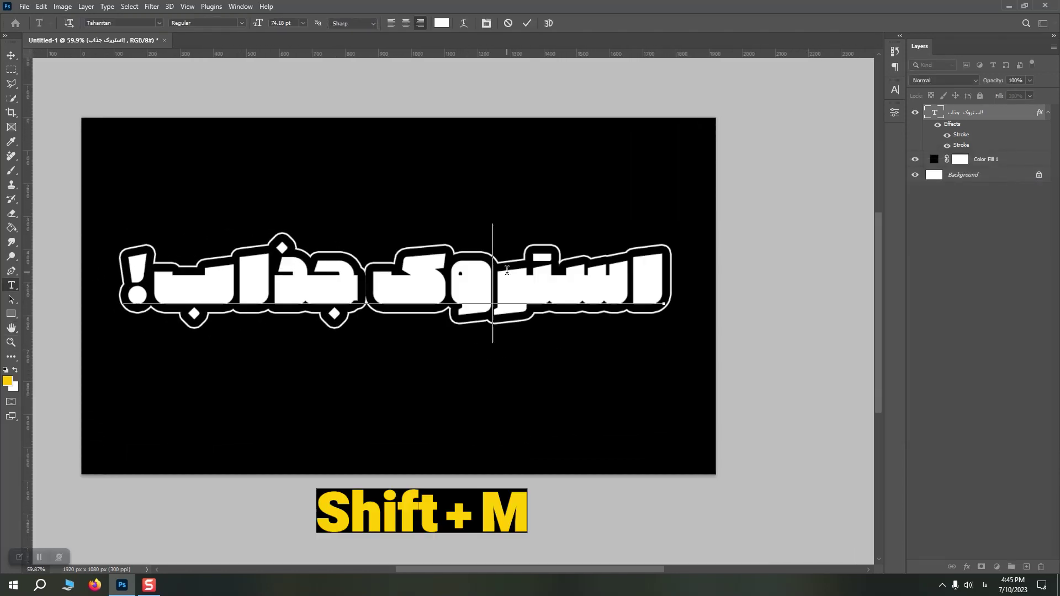
text(ء)
key(BackSpace)
text(ء)
key(BackSpace)
text(ـ)
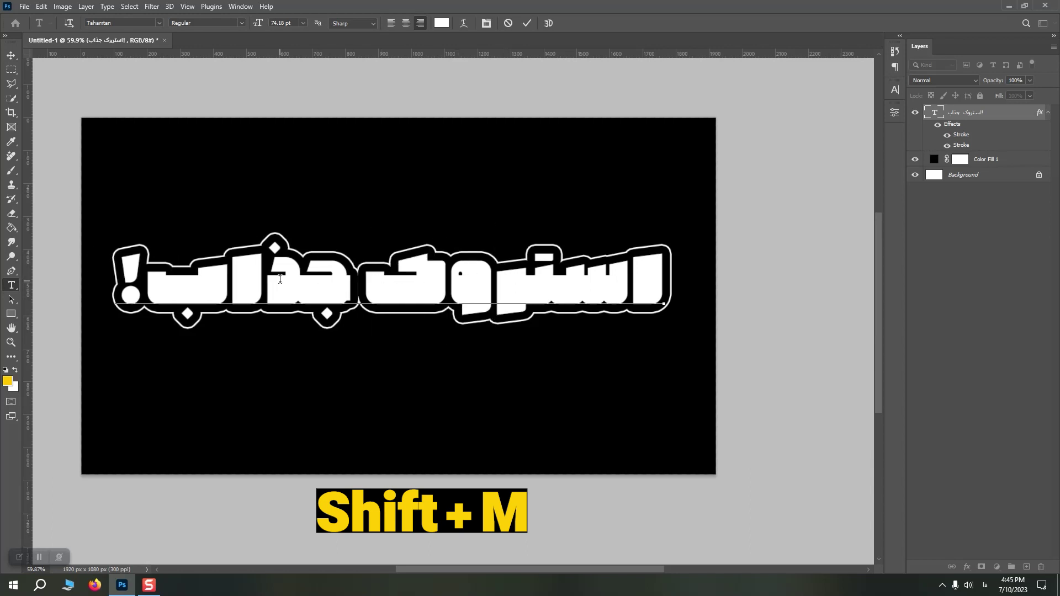
text(ءءوءءکءء)
click(11, 56)
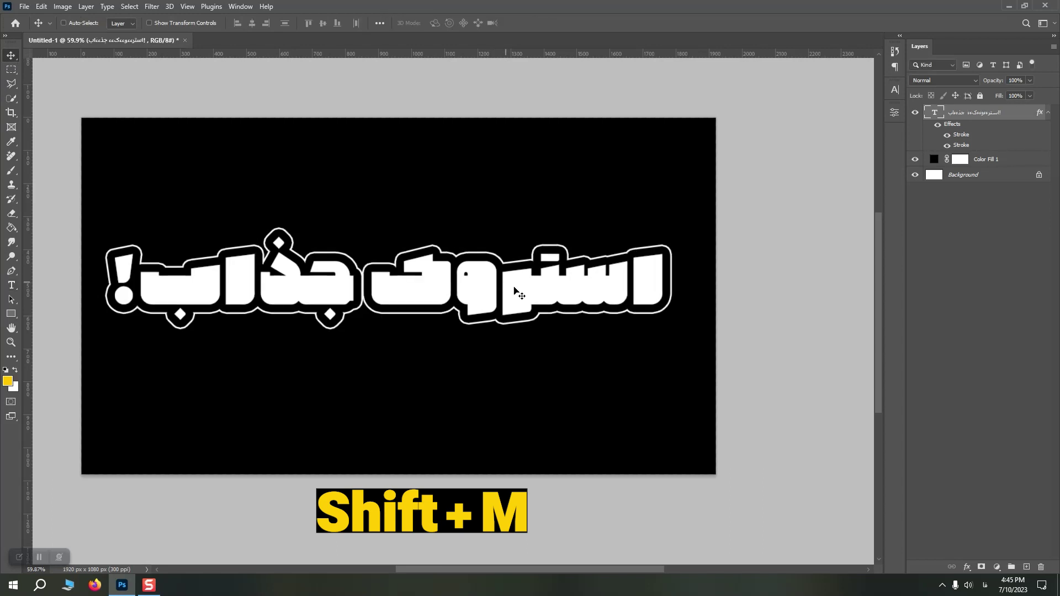
drag(472, 277, 474, 276)
- Convert the text's stroke effects into separate layers and set both outer stroke layers to Normal blend mode
right_click(1011, 118)
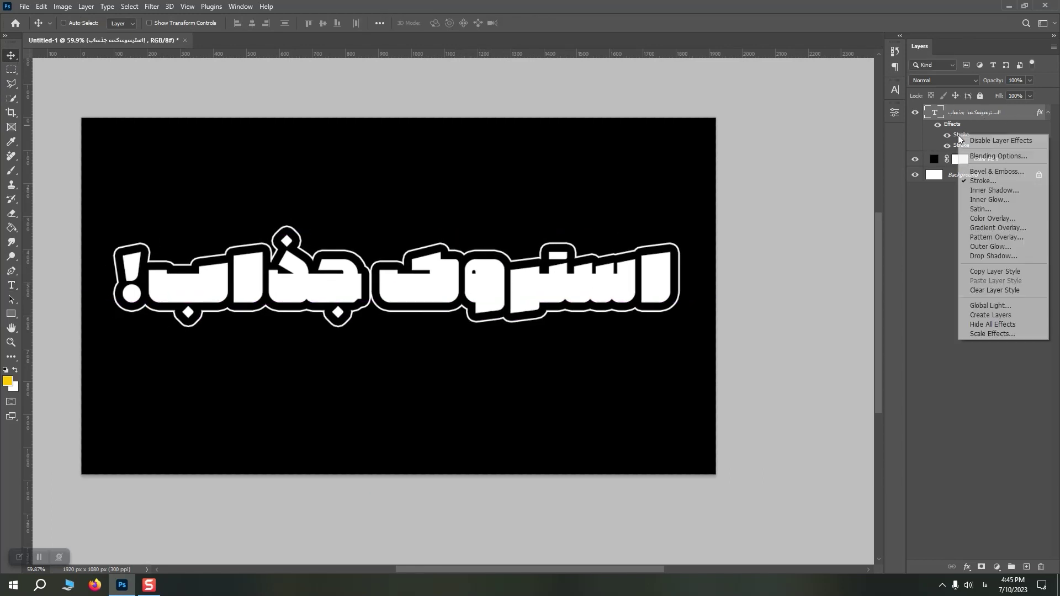
click(988, 315)
click(962, 141)
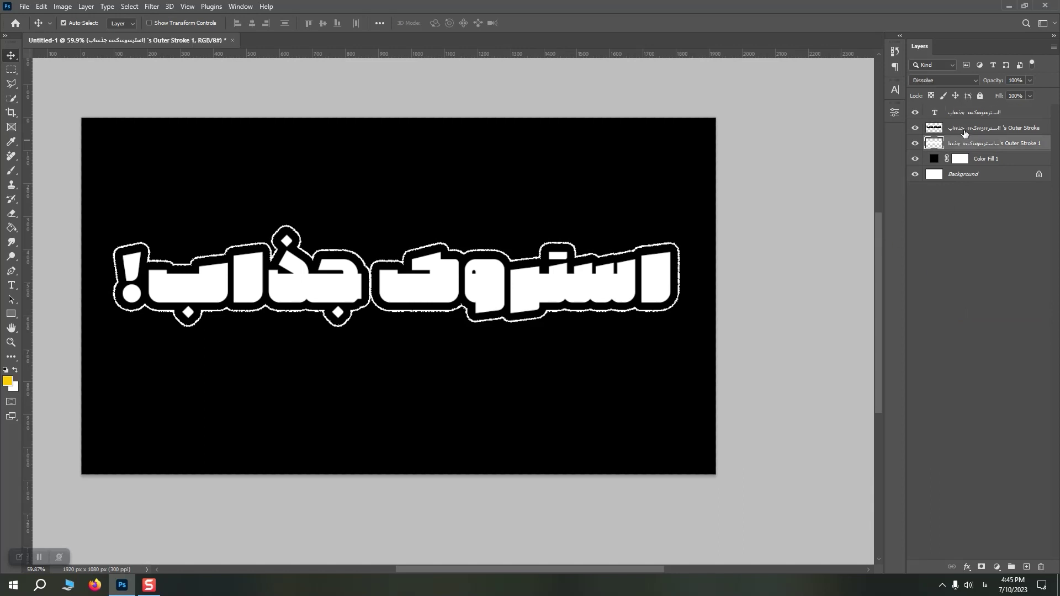
shift+click(964, 131)
click(943, 81)
click(939, 91)
- Add a layer mask to the white outer stroke layer and brush out the lower part of the outline in black
click(982, 144)
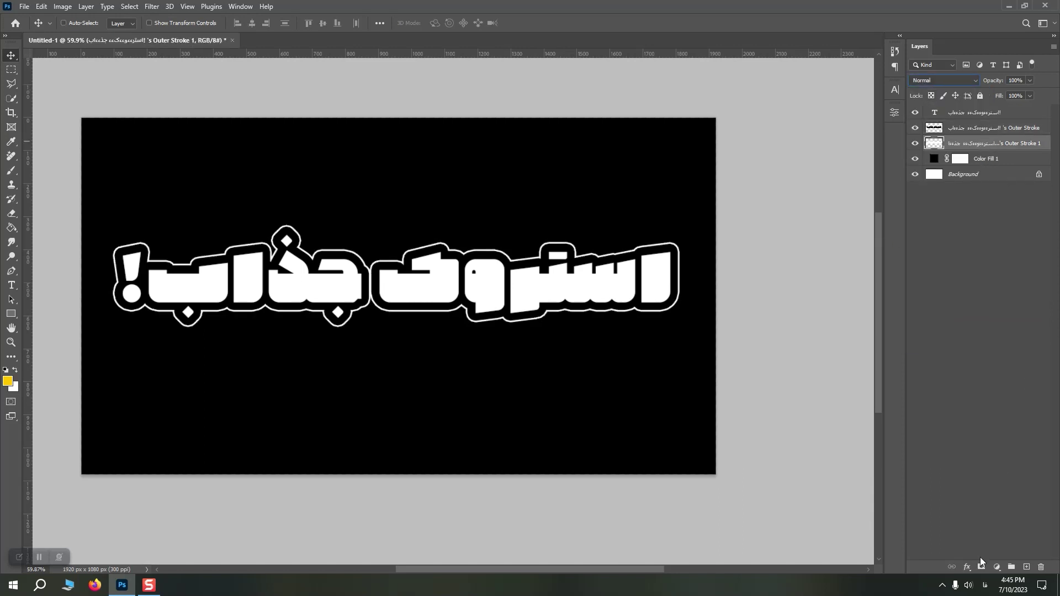
click(15, 172)
mouse_move(659, 333)
mouse_down()
mouse_move(647, 312)
mouse_move(113, 317)
mouse_up()
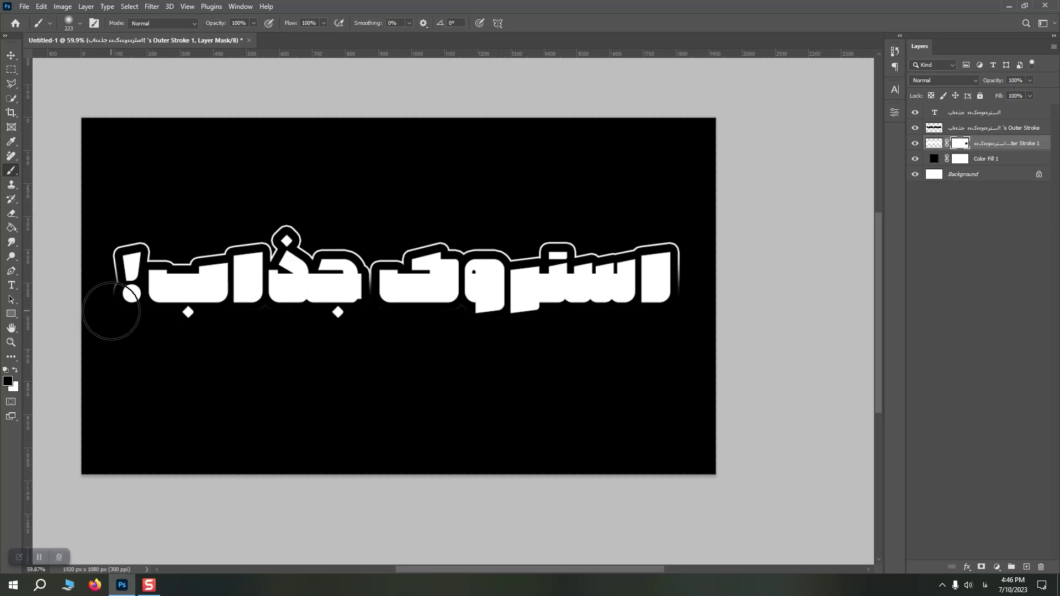
drag(625, 312, 661, 305)
- Scale the text and its two stroke layers down slightly together and keep them centred on the canvas
key(space)
right_click(461, 333)
click(480, 337)
key(z)
mouse_move(507, 336)
mouse_down()
mouse_move(458, 330)
mouse_move(517, 328)
mouse_up()
key(space)
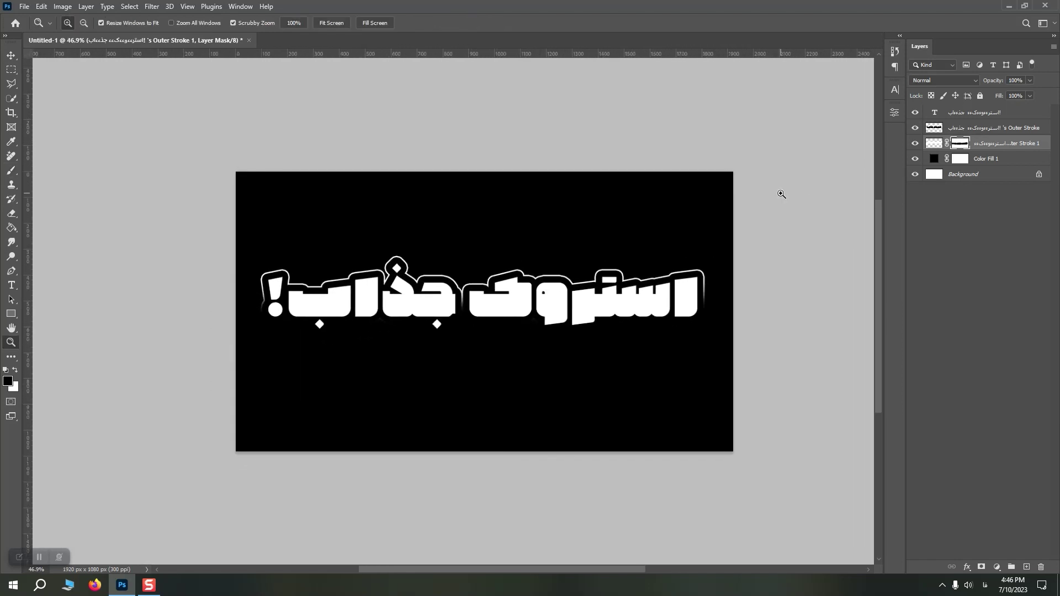
shift+click(975, 112)
key(ctrl+t)
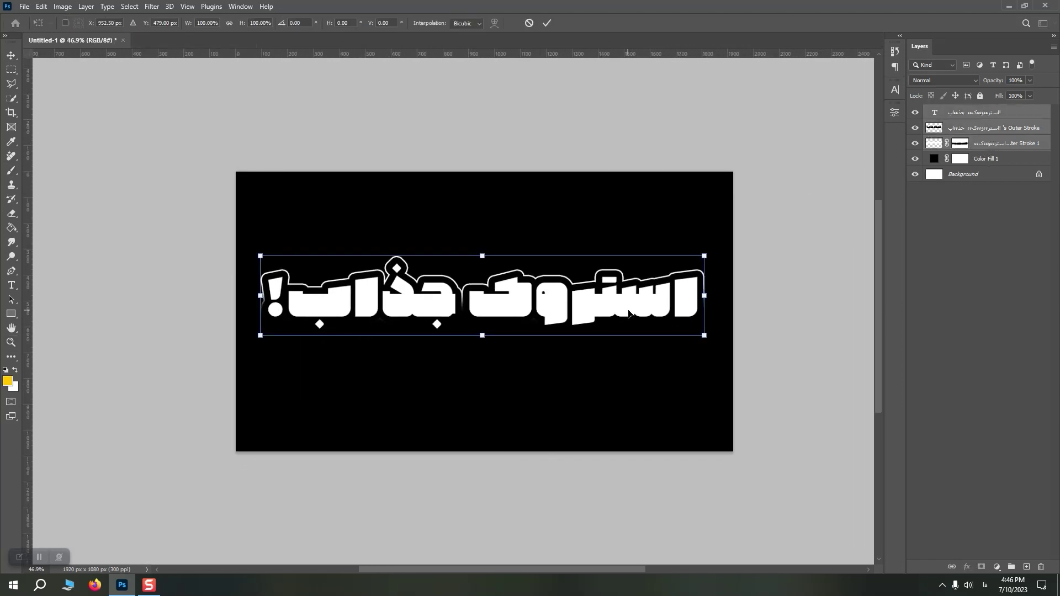
drag(707, 333, 696, 332)
drag(630, 308, 632, 310)
key(Return)
- Draw a rounded rectangle of 963 × 368 px around the word "استروک"
key(z)
right_click(503, 299)
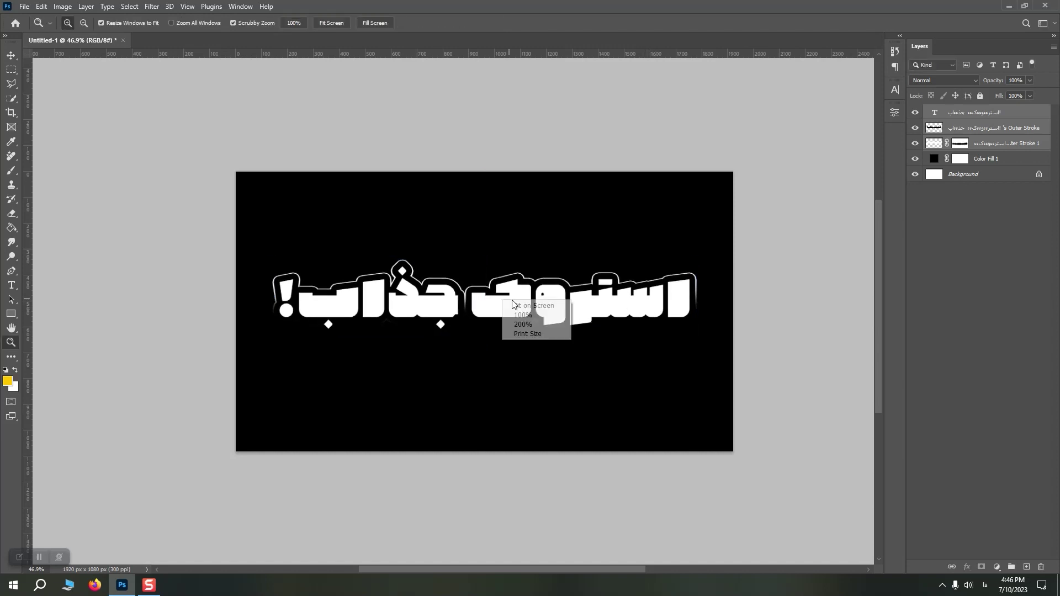
click(523, 303)
key(v)
click(10, 70)
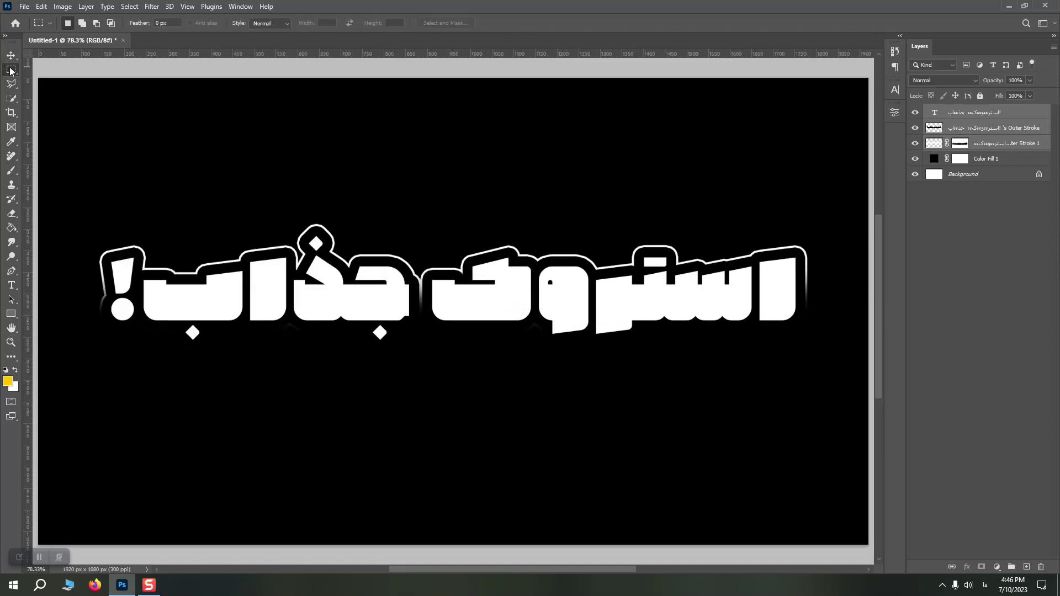
click(11, 313)
drag(830, 212, 412, 364)
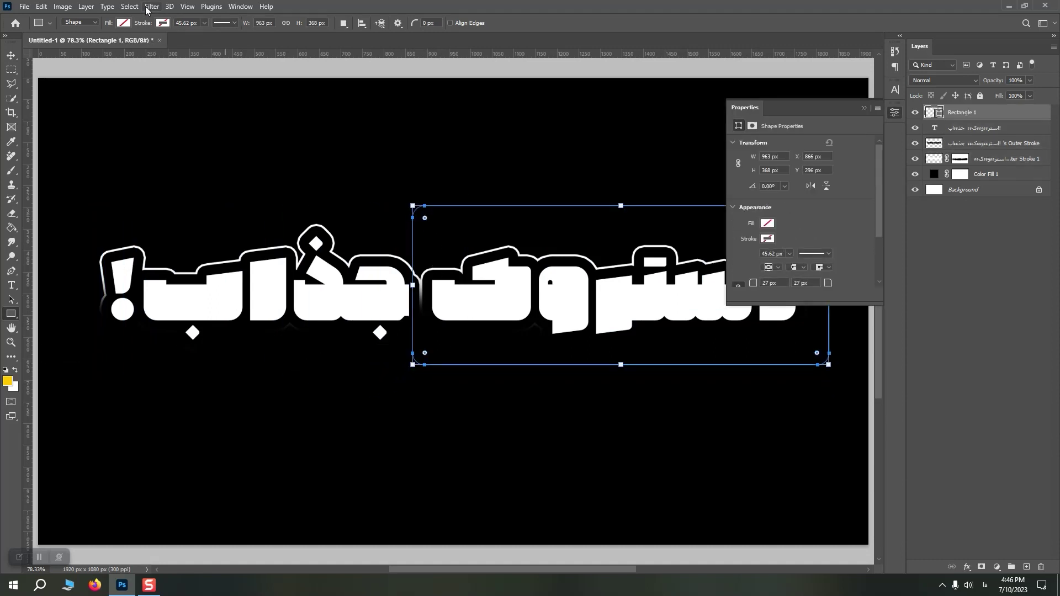
- Give the rectangle a white stroke 7.41 px wide
click(162, 22)
click(93, 82)
click(204, 23)
drag(203, 36, 197, 36)
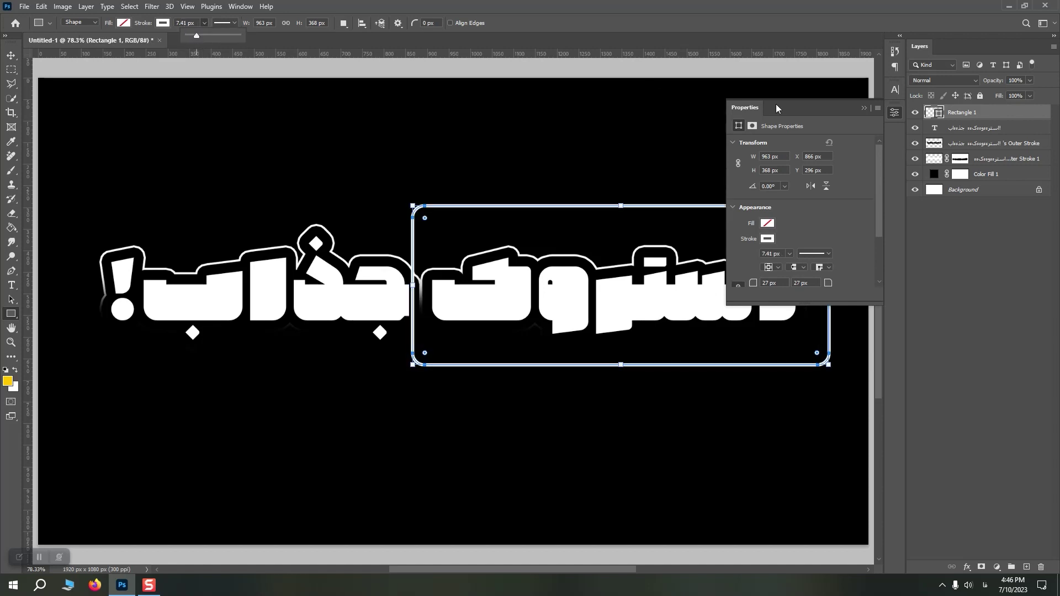
click(863, 109)
- Reposition the rectangle around the word "استروک" and narrow it slightly to about 946 px
click(12, 56)
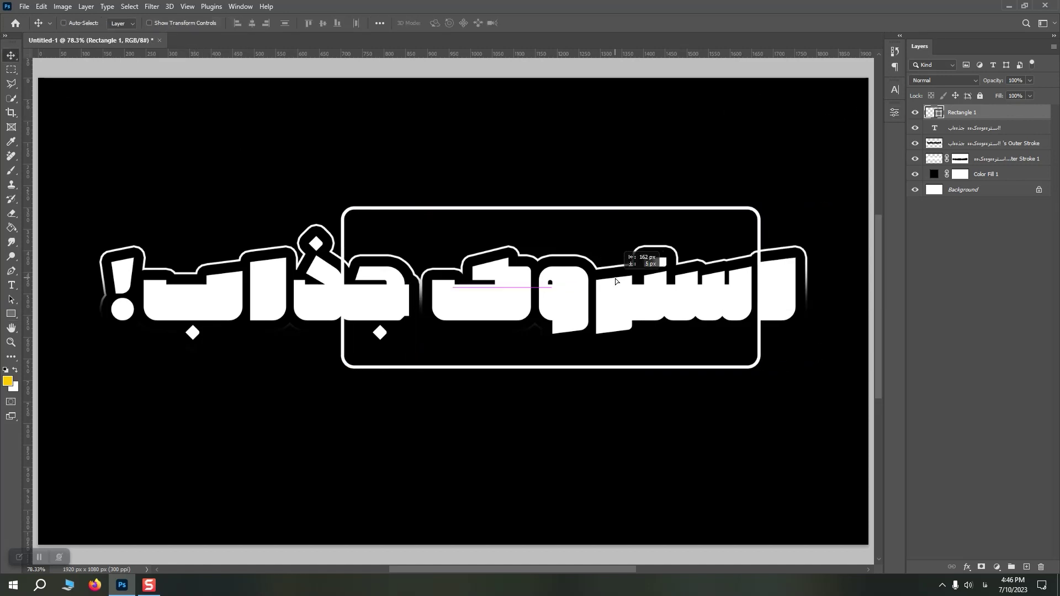
drag(701, 278, 570, 277)
key(ctrl+t)
drag(699, 288, 693, 288)
key(Return)
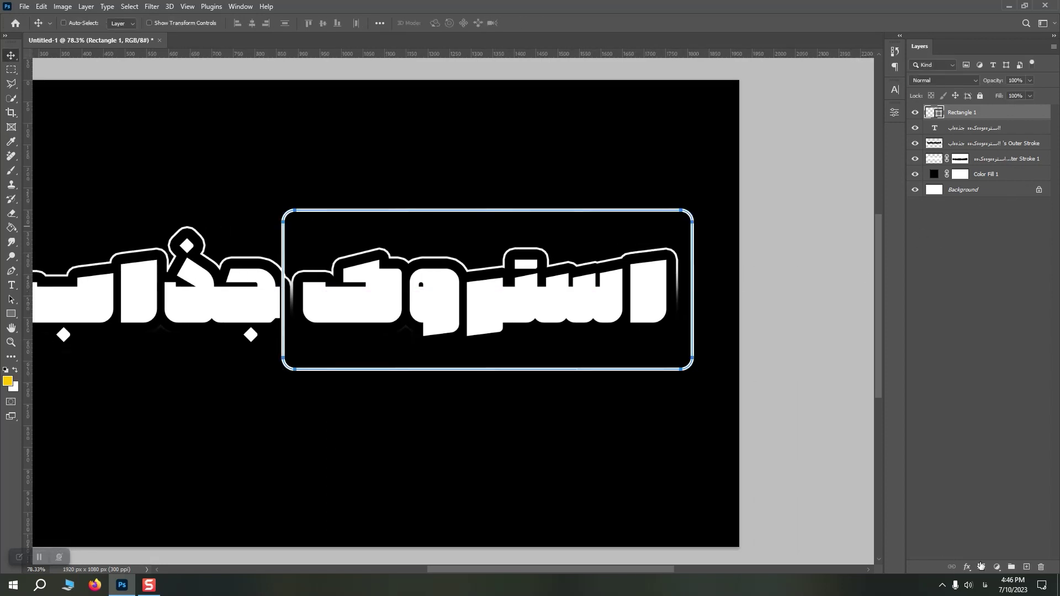
- Add a layer mask to the rectangle and fade out its upper-left corner with a large soft black brush
click(981, 566)
click(11, 171)
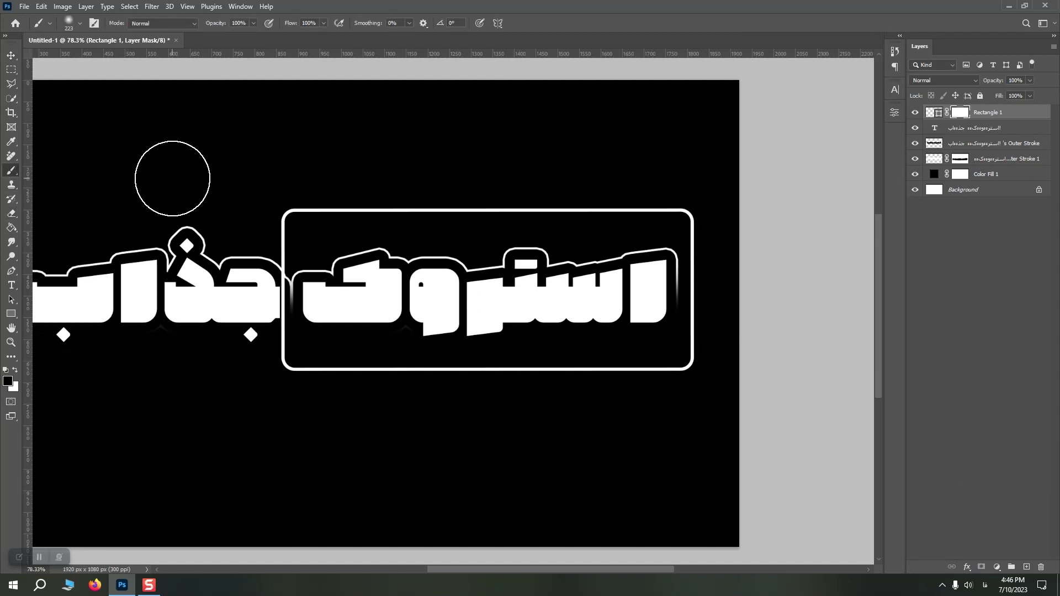
mouse_move(279, 214)
mouse_down()
mouse_move(379, 197)
mouse_move(353, 193)
mouse_move(299, 221)
mouse_move(262, 254)
mouse_move(272, 266)
mouse_move(351, 200)
mouse_up()
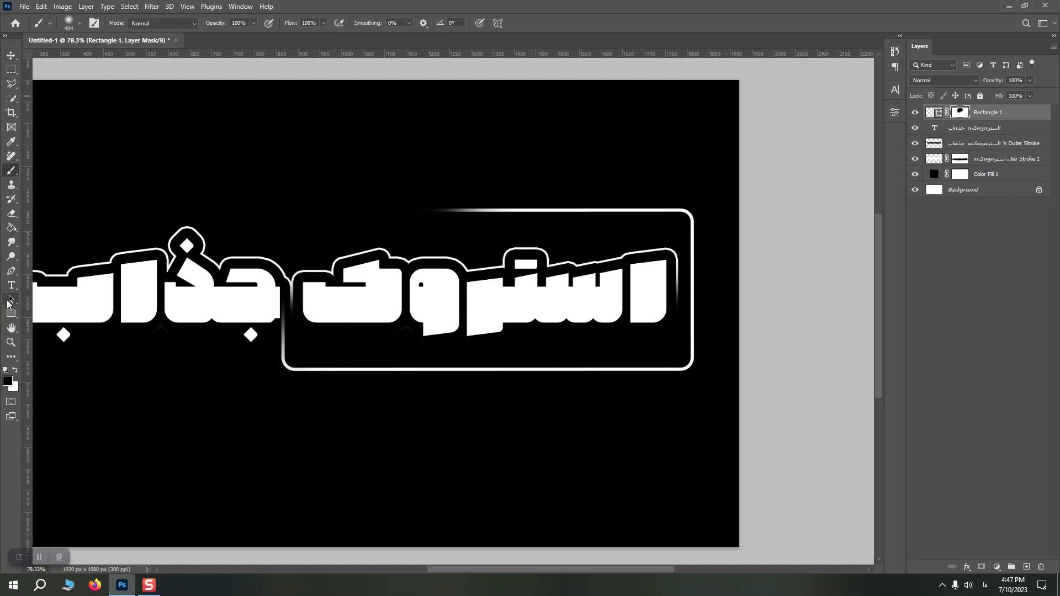
- Set the rectangle's stroke width to 5 px and narrow the shape slightly from its left edge
click(11, 313)
text(5)
key(Return)
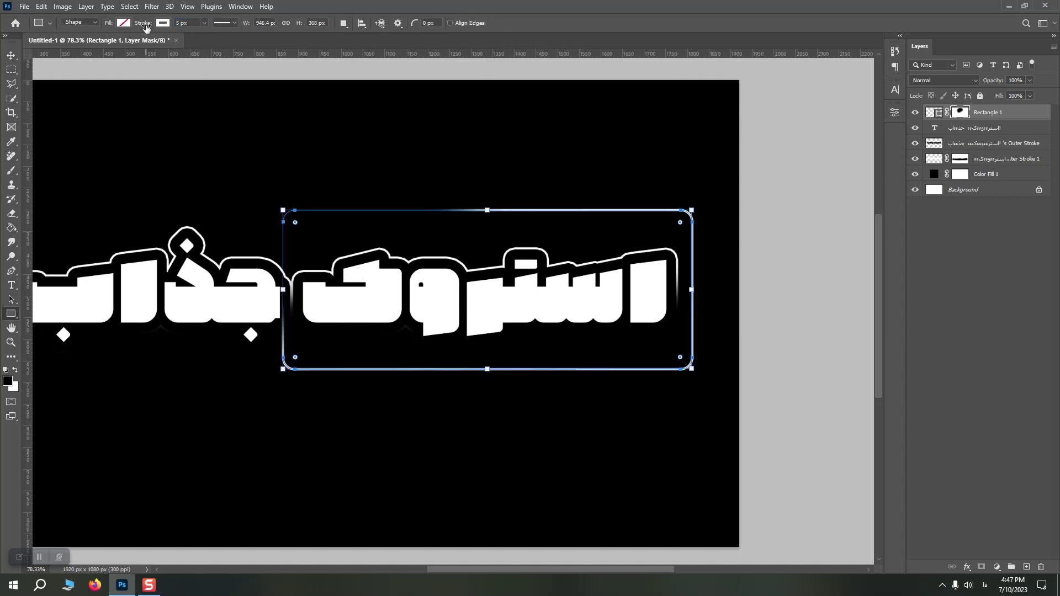
click(11, 55)
key(ctrl+t)
drag(283, 289, 286, 290)
key(Return)
- Reduce the rectangle's height by moving its upper and lower edges closer to the text
key(ctrl+space)
drag(421, 284, 401, 256)
drag(402, 255, 451, 266)
key(ctrl+t)
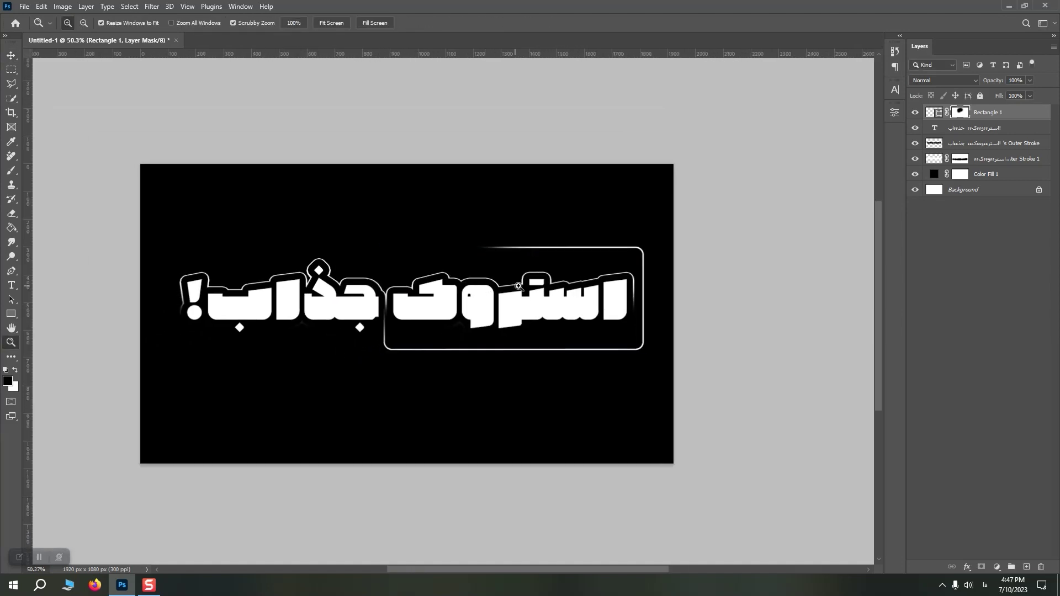
scroll(516, 279, up, 2)
drag(514, 235, 515, 250)
drag(512, 378, 512, 364)
key(Return)
- Duplicate the masked rectangle over the word "جذاب!" and flip the copy horizontally
key(ctrl+space)
alt+click(524, 300)
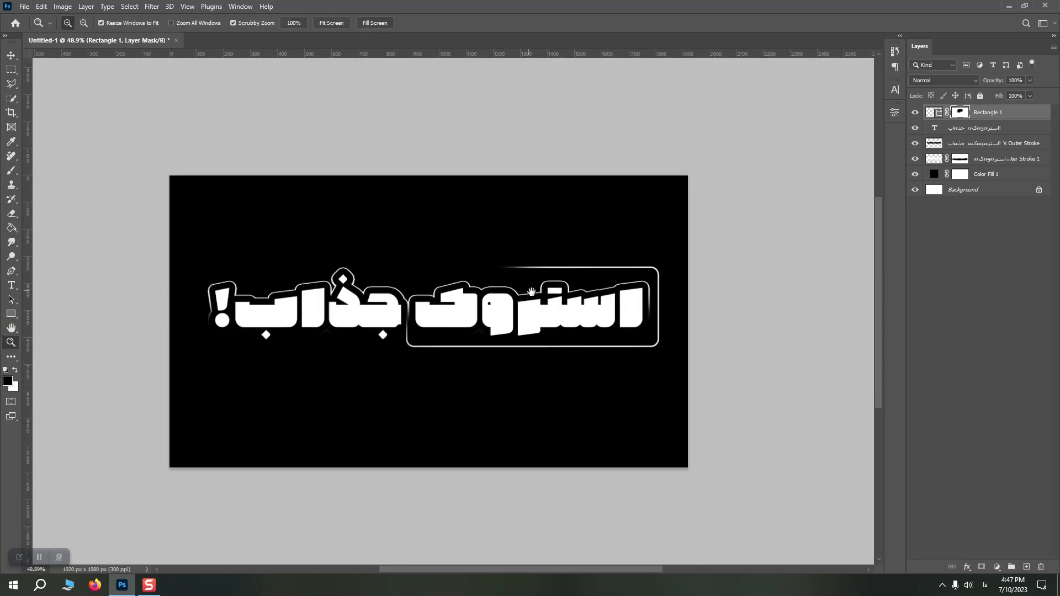
key(v)
drag(597, 308, 379, 310)
key(ctrl+t)
right_click(368, 317)
click(416, 534)
key(Return)
- Fit the rectangle copy's position and width to the word "جذاب!" and flip it vertically
drag(424, 338, 390, 337)
key(ctrl+t)
drag(181, 314, 224, 315)
right_click(360, 318)
click(412, 546)
key(Return)
- Check with a vertical guide how the edges of the two rectangles line up between the words
key(z)
drag(409, 309, 484, 310)
key(v)
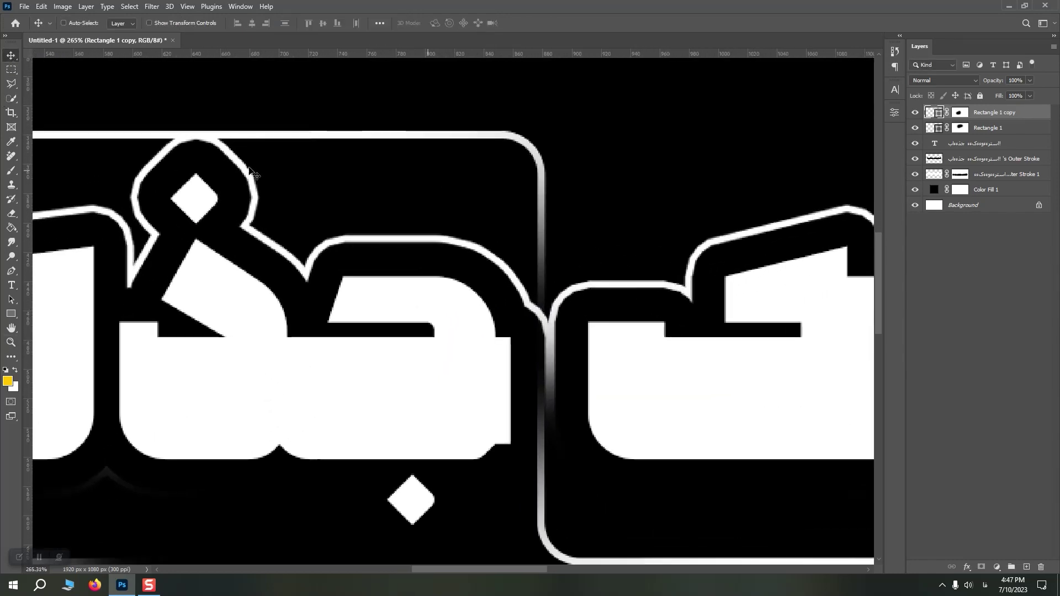
drag(40, 139, 537, 268)
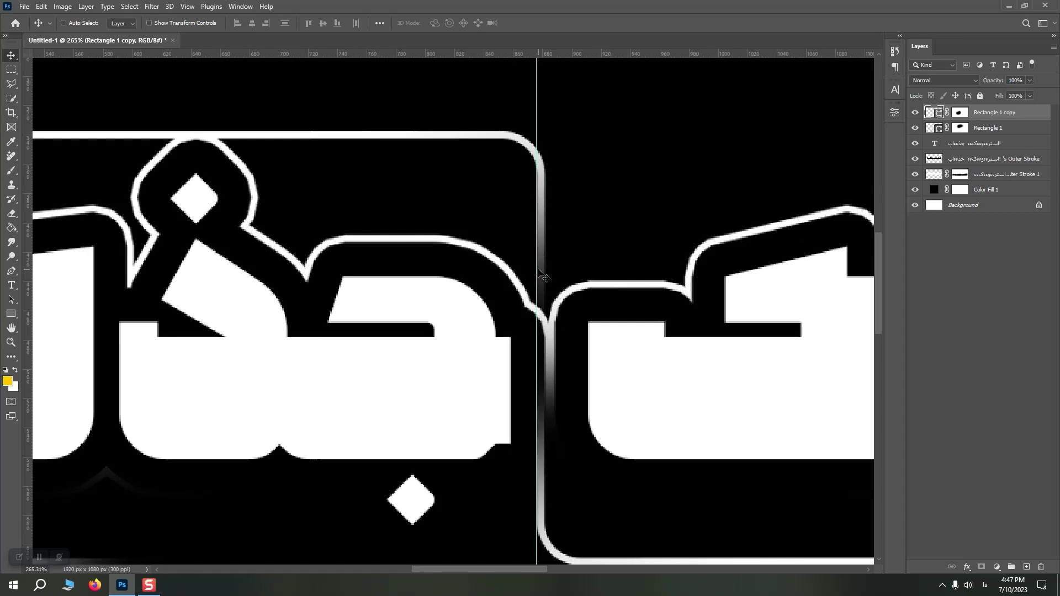
key(ctrl+0)
key(z)
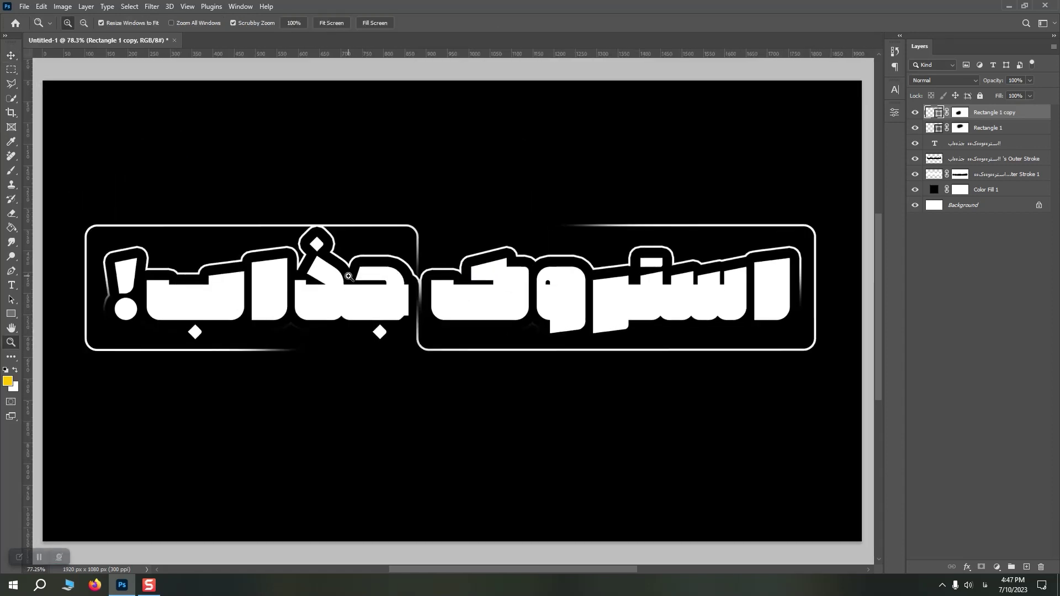
- Raise the upper edge of the rectangle around the word "جذاب!" slightly with Free Transform
click(11, 55)
drag(399, 54, 442, 54)
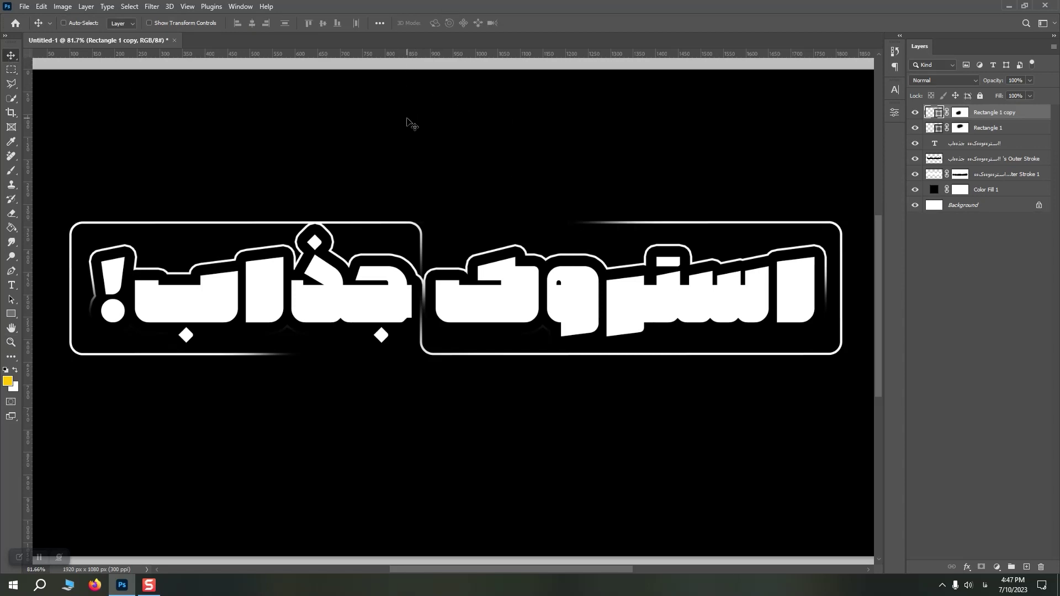
key(ctrl+t)
drag(248, 223, 248, 217)
key(Return)
key(z)
mouse_move(473, 259)
mouse_down()
mouse_move(423, 248)
mouse_move(457, 259)
mouse_up()
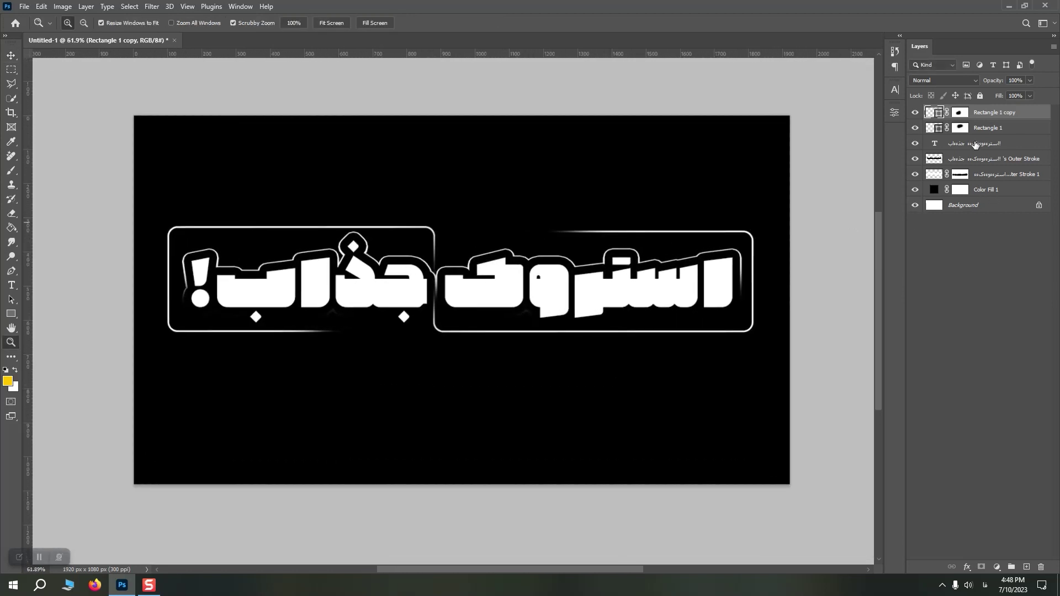
- Enlarge the text, both outer stroke layers and both rectangles together slightly, and re-centre them horizontally on the canvas
click(975, 143)
ctrl+click(978, 128)
ctrl+click(979, 115)
ctrl+click(988, 159)
ctrl+click(991, 176)
key(ctrl+t)
drag(755, 335, 762, 327)
drag(703, 303, 710, 303)
key(Return)
key(z)
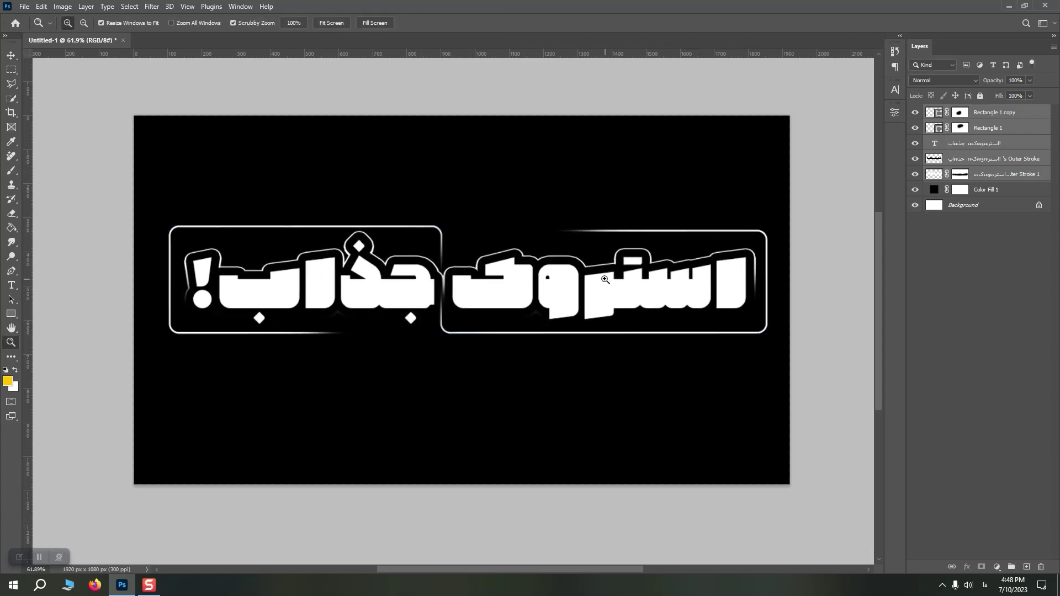
key(v)
drag(425, 262, 419, 262)
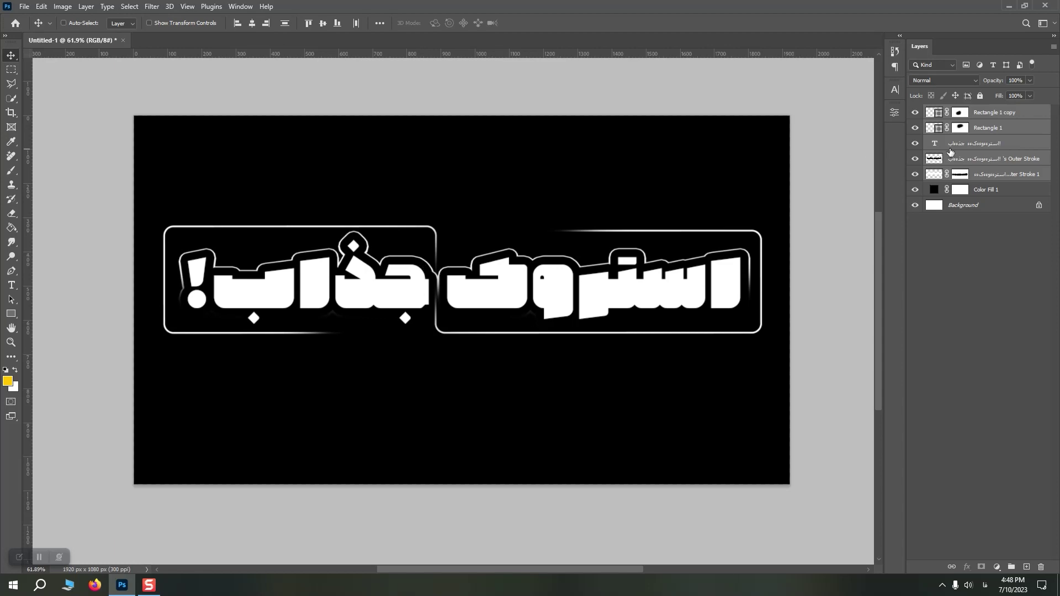
- Load the Rectangle 1 copy shape as a selection, invert it and add a new empty layer above
click(941, 143)
click(938, 114)
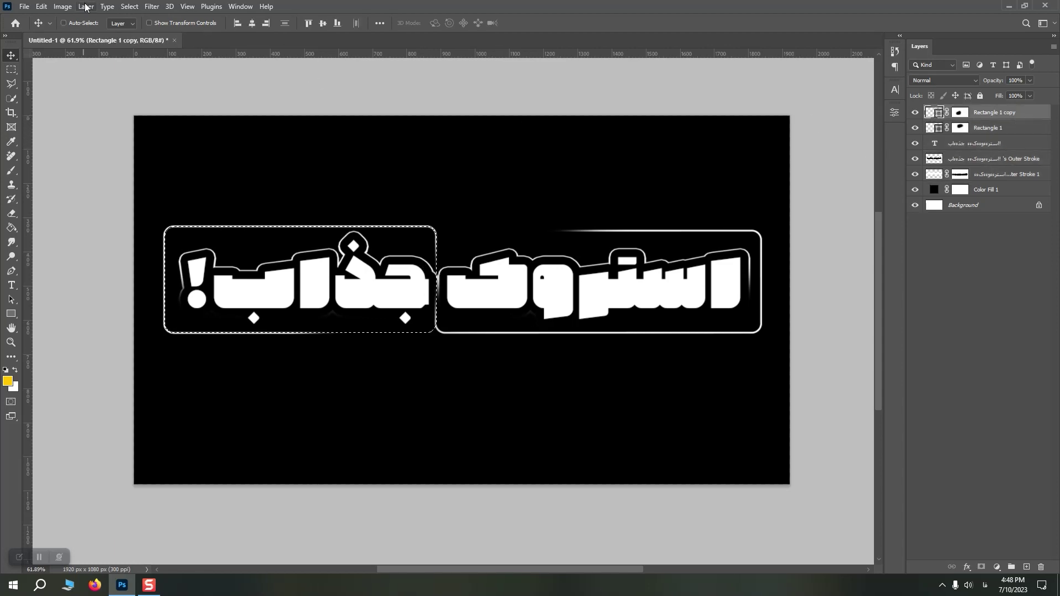
click(129, 6)
click(146, 50)
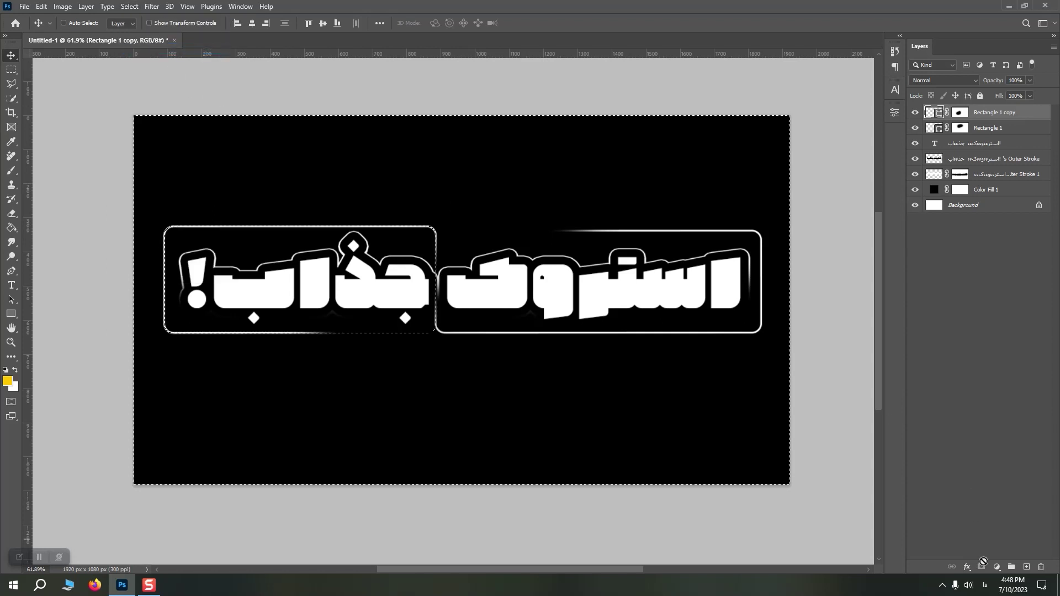
click(1026, 567)
- Set the Brush's foreground colour to a brighter yellow
click(11, 170)
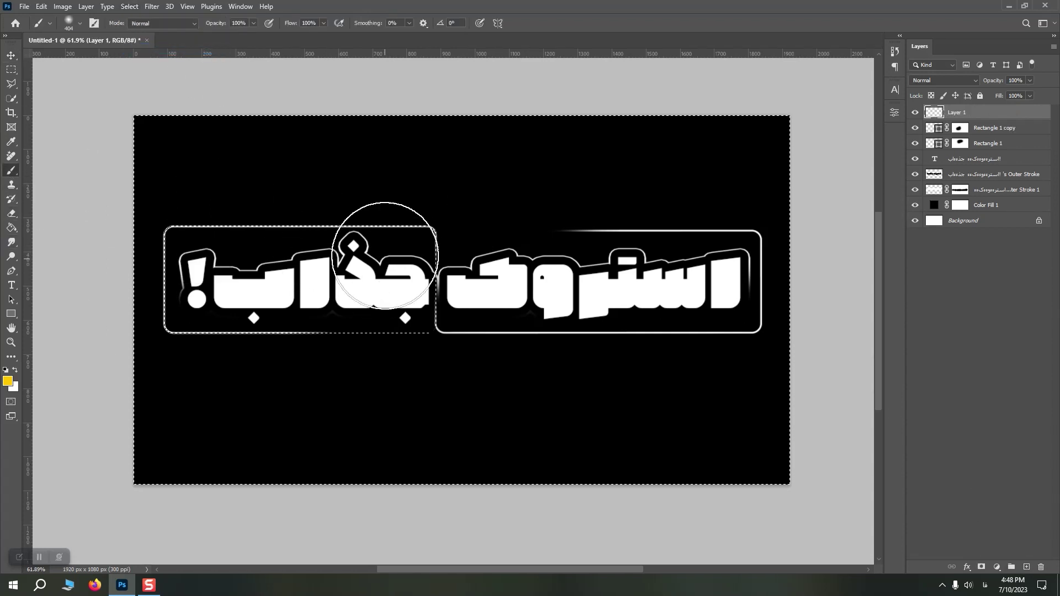
click(8, 381)
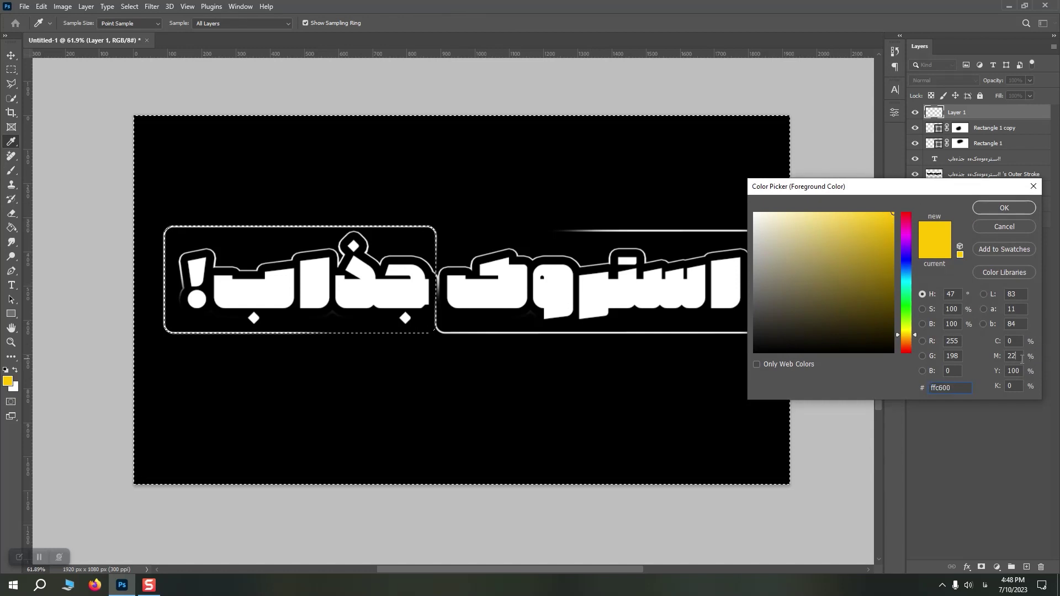
click(1004, 207)
- Paint a soft yellow glow outside the upper edge of the rectangle around "جذاب!" with a 204 px brush
click(391, 241)
key(ctrl+z)
drag(389, 267, 337, 266)
click(412, 251)
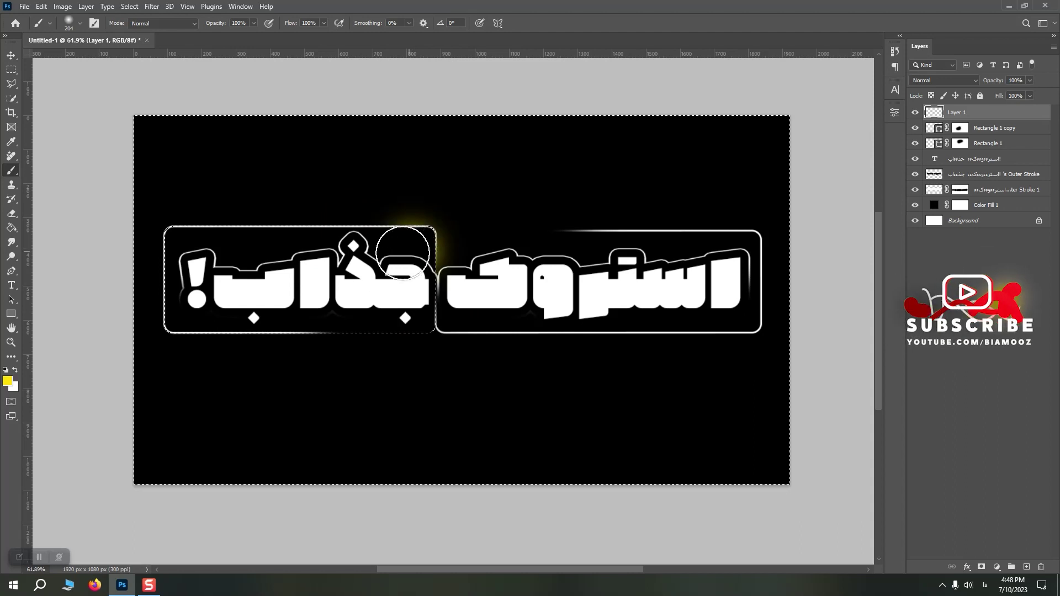
shift+click(192, 251)
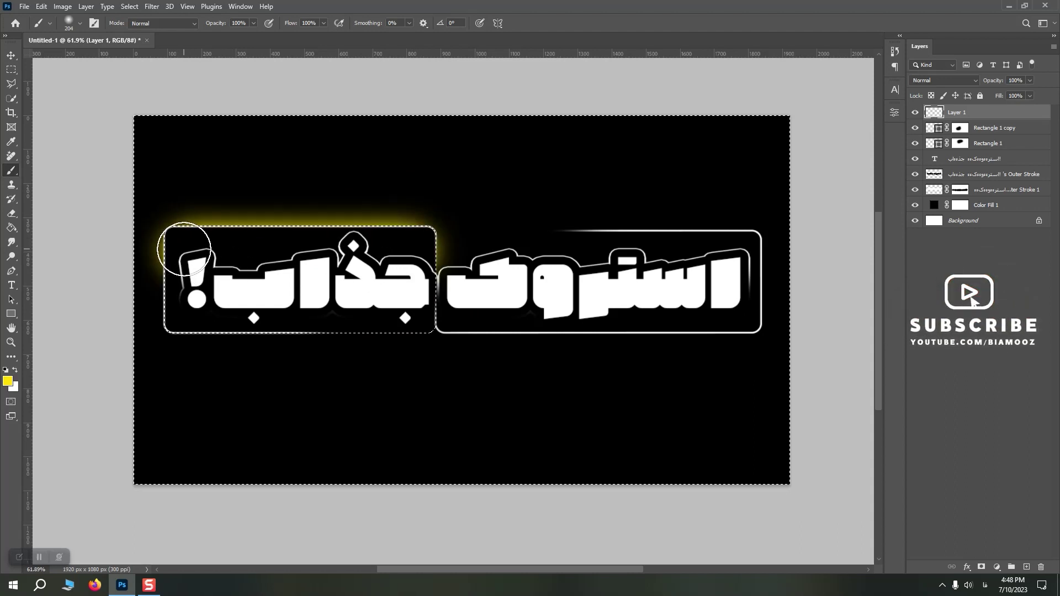
shift+click(403, 236)
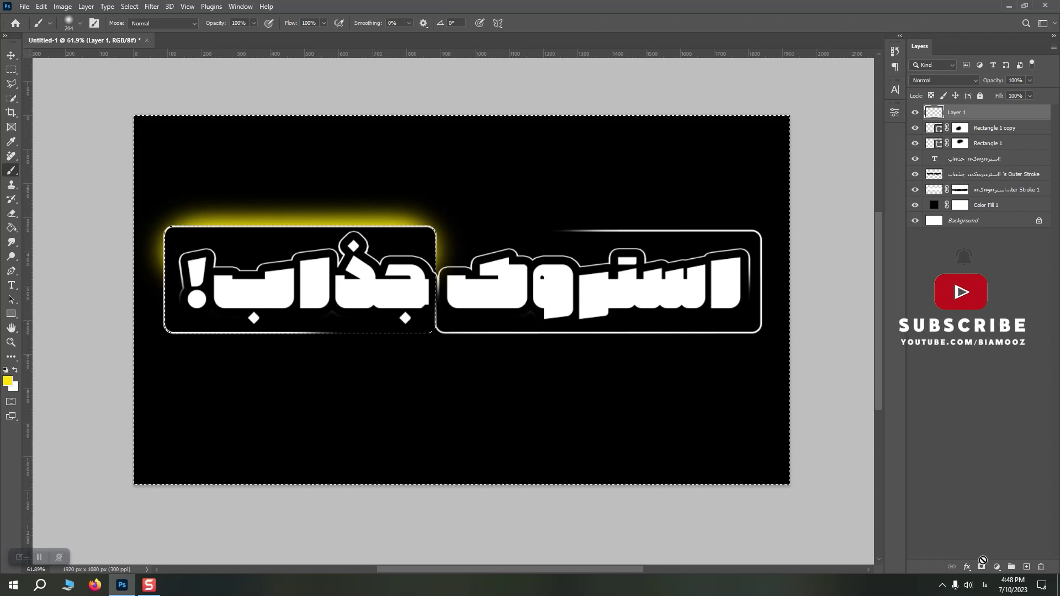
- Add a layer mask to the glow layer and paint black on it to hide the glow beside the rectangle
click(986, 306)
click(974, 117)
click(981, 567)
mouse_move(151, 252)
mouse_down()
mouse_move(123, 260)
mouse_move(138, 295)
mouse_up()
key(ctrl+z)
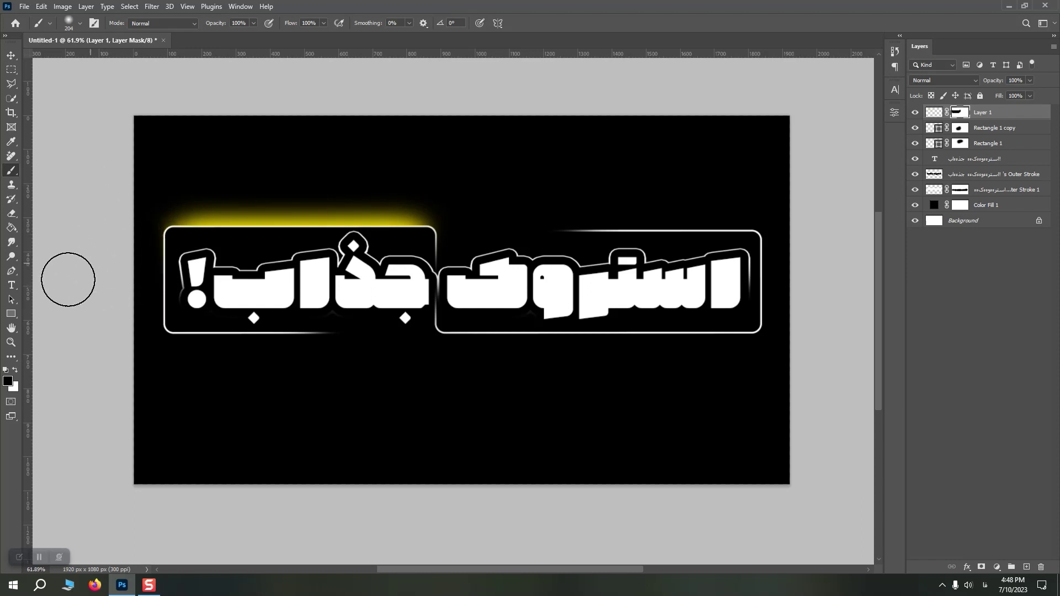
- Thin the yellow glow above the "جذاب!" rectangle by painting black on its mask along the outer edge
right_click(466, 186)
click(547, 5)
drag(437, 178, 337, 179)
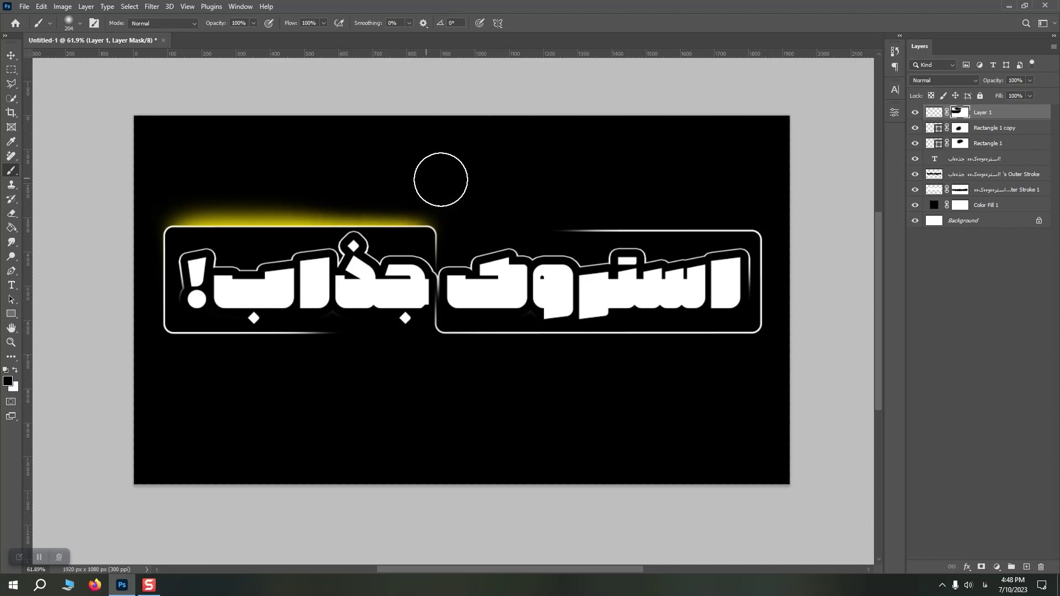
drag(224, 182, 160, 187)
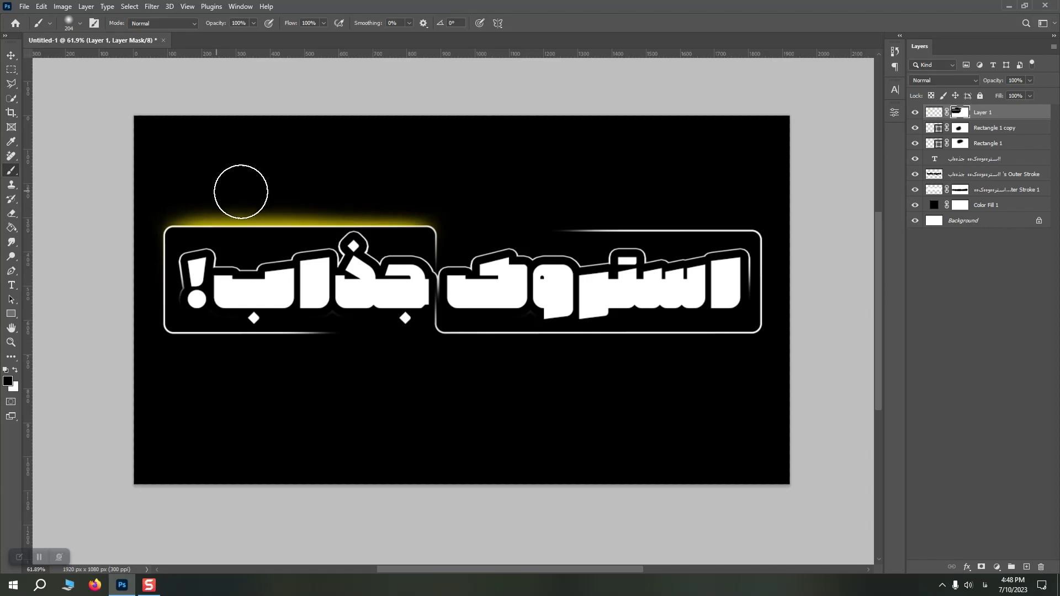
drag(225, 191, 321, 189)
- Load the Rectangle 1 shape around "استروک" as a selection, invert it and add a new empty layer above
key(z)
right_click(386, 252)
click(399, 260)
drag(392, 247, 499, 232)
drag(971, 143, 929, 145)
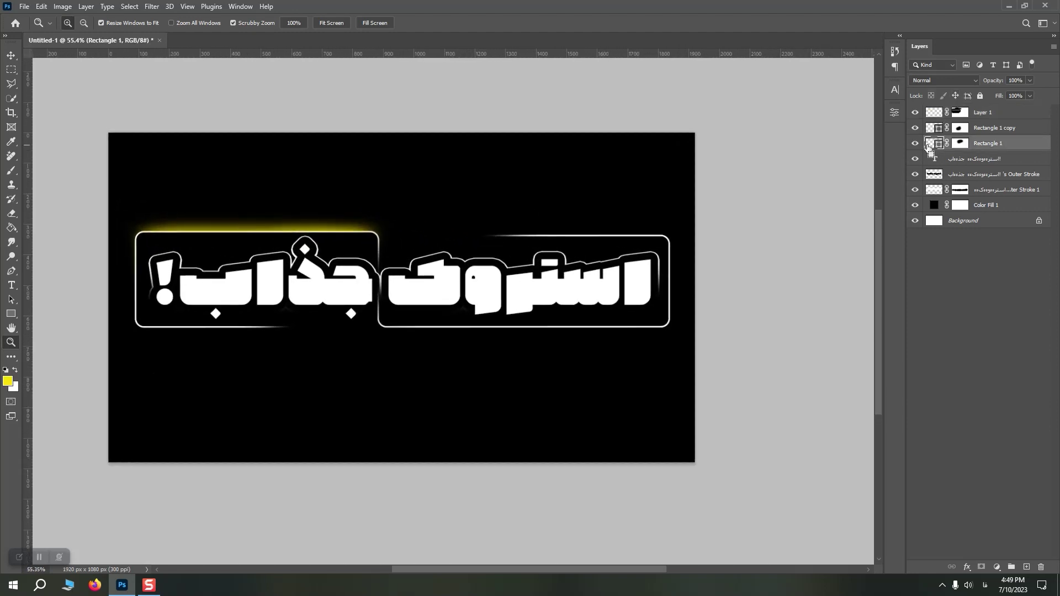
click(129, 6)
click(145, 50)
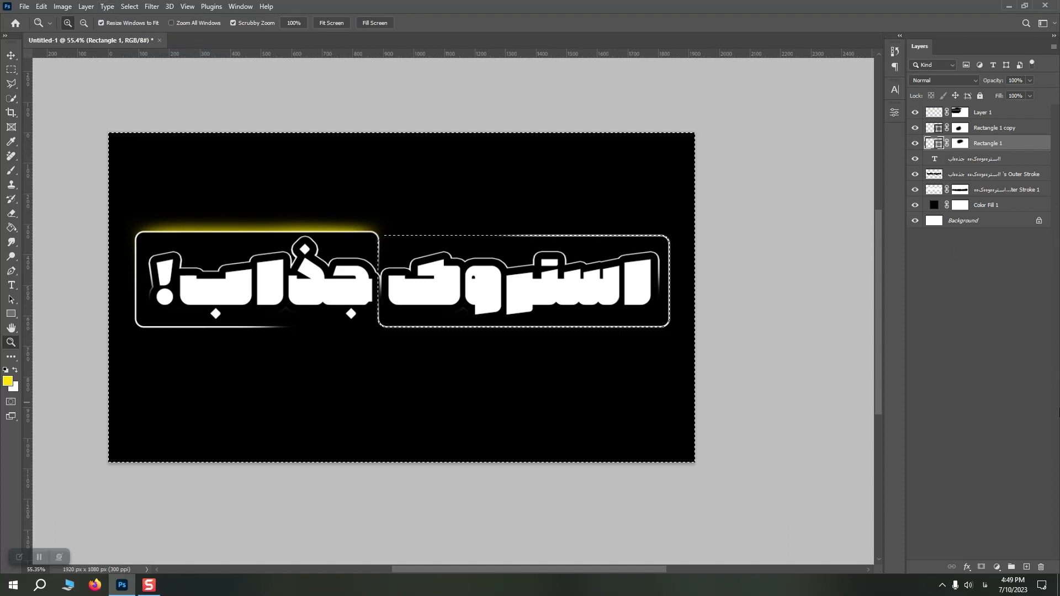
click(1026, 566)
- Paint a soft yellow glow outside the lower edge of the rectangle around "استروک" with a 320 px brush
click(10, 172)
drag(601, 288, 675, 296)
drag(607, 242, 574, 242)
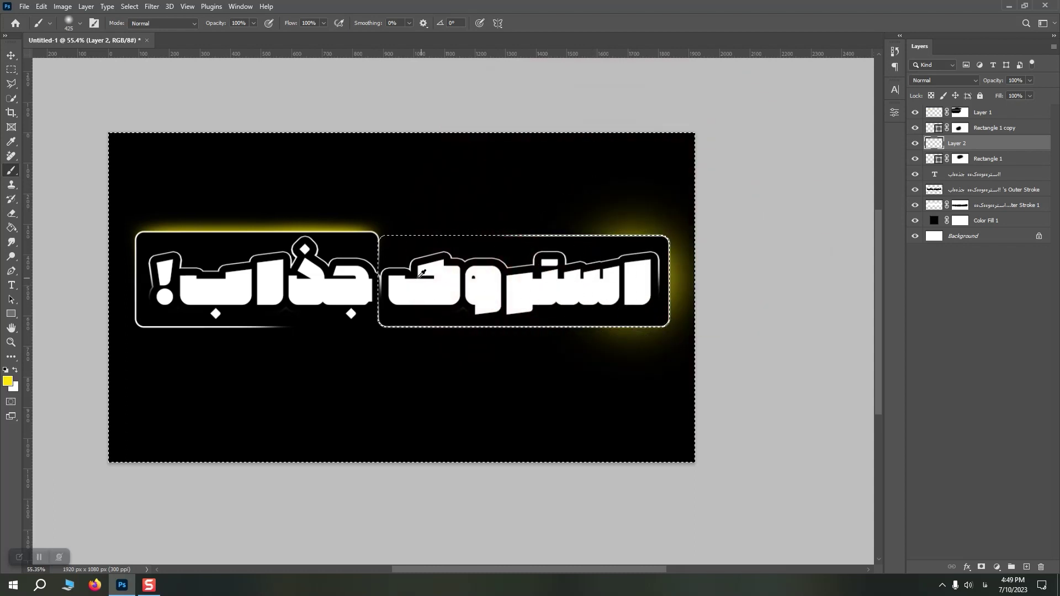
shift+click(410, 276)
key(ctrl+z)
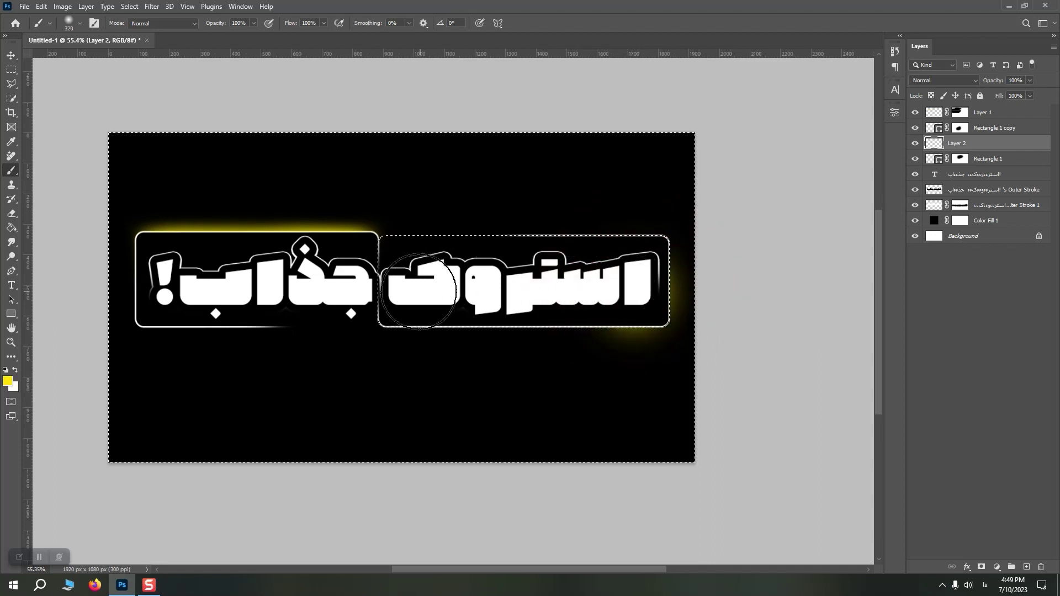
shift+click(439, 292)
drag(414, 292, 677, 295)
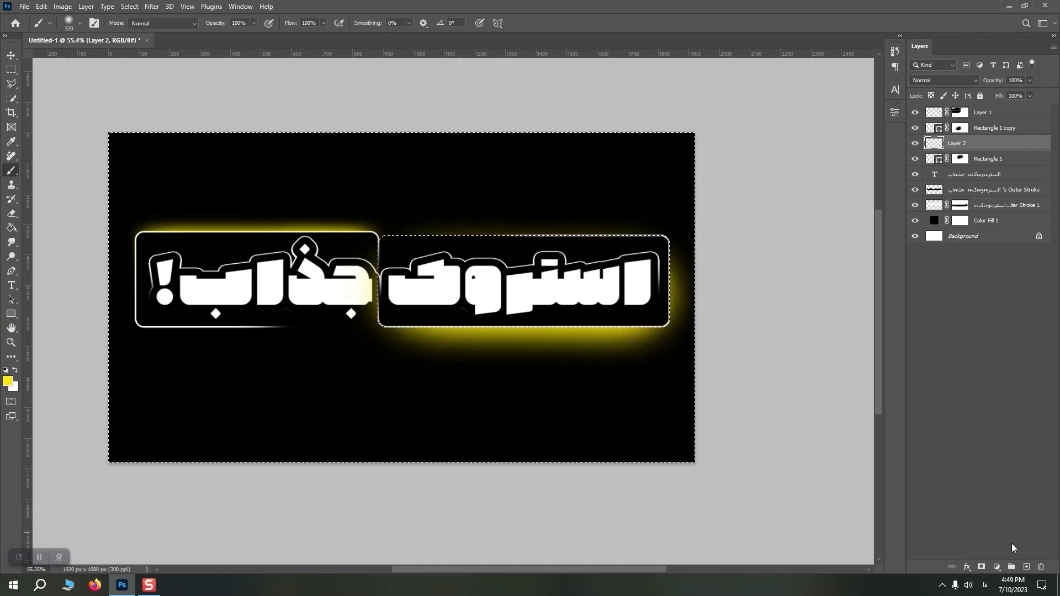
- Mask Layer 2 and paint black on the mask to hide the glow beside the rectangle and thin its lower edge
click(980, 567)
drag(697, 253, 705, 346)
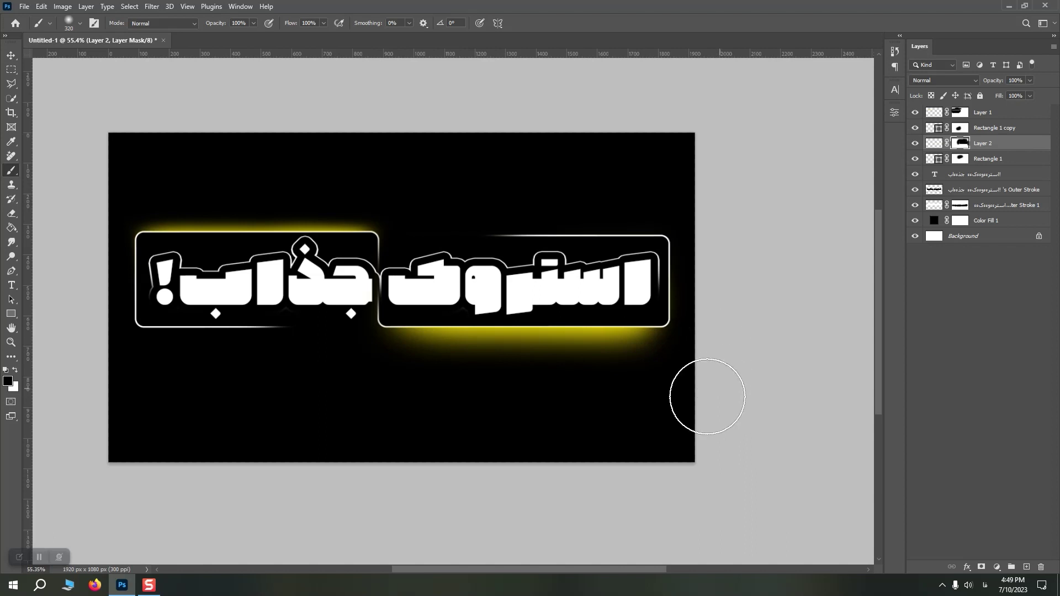
drag(684, 378, 382, 385)
key(ctrl+0)
key(z)
drag(534, 267, 504, 256)
key(v)
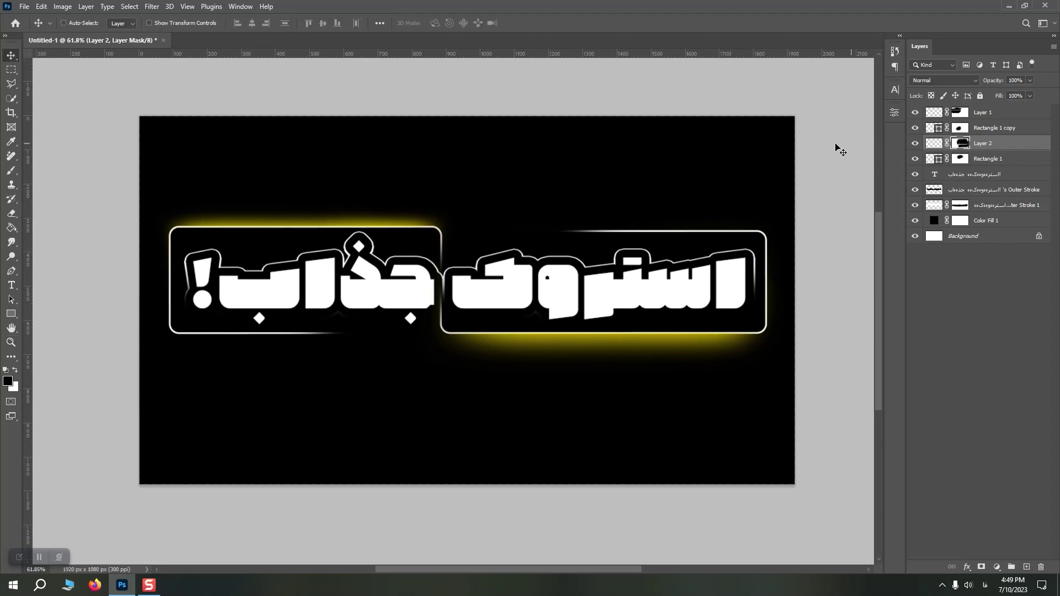